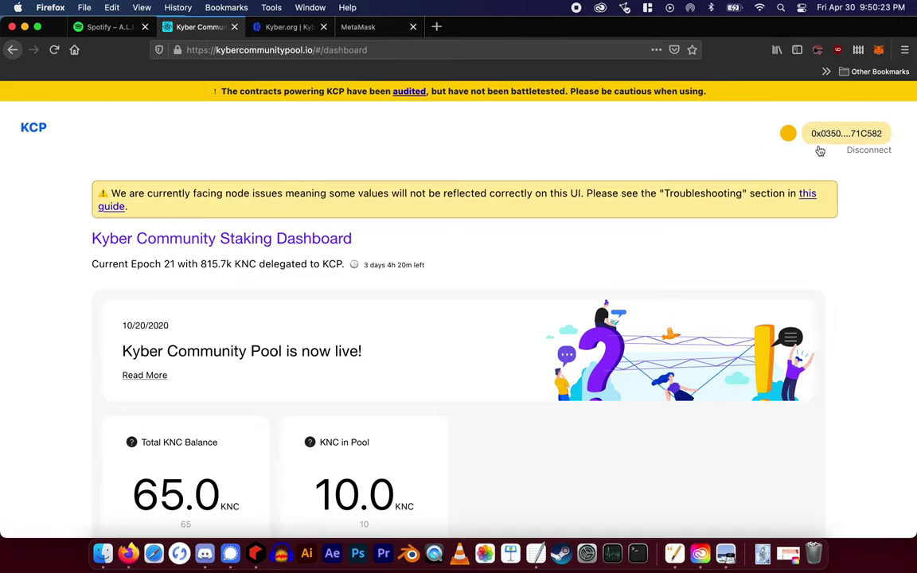
# Step: Claim the 0.01 ETH of unclaimed fee rewards and approve it in MetaMask
pyautogui.scroll(-4, 469, 303)
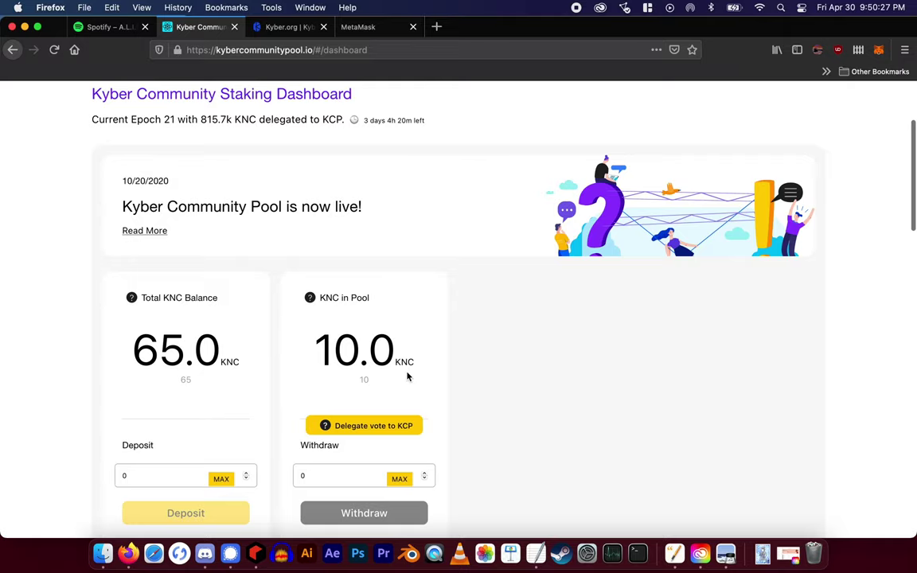
pyautogui.scroll(-2, 407, 377)
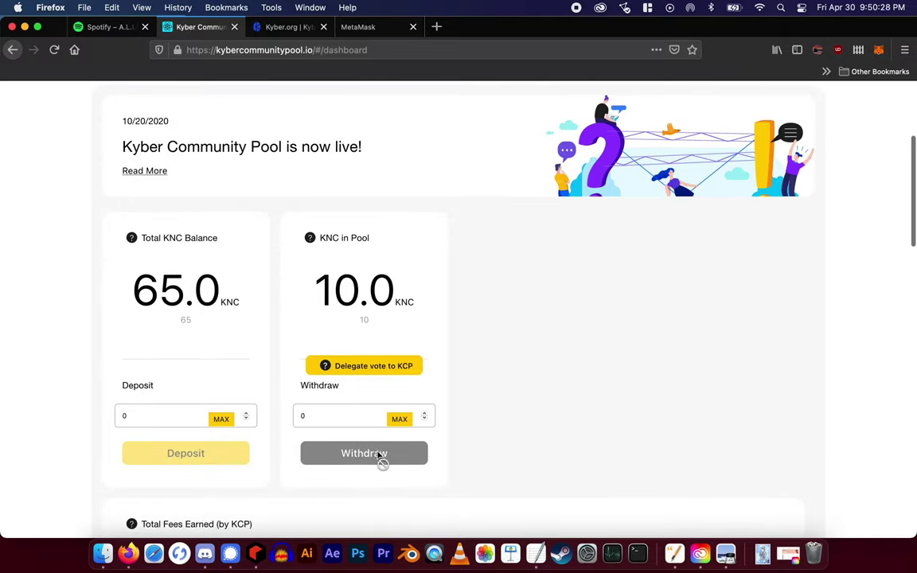
pyautogui.scroll(-20, 380, 458)
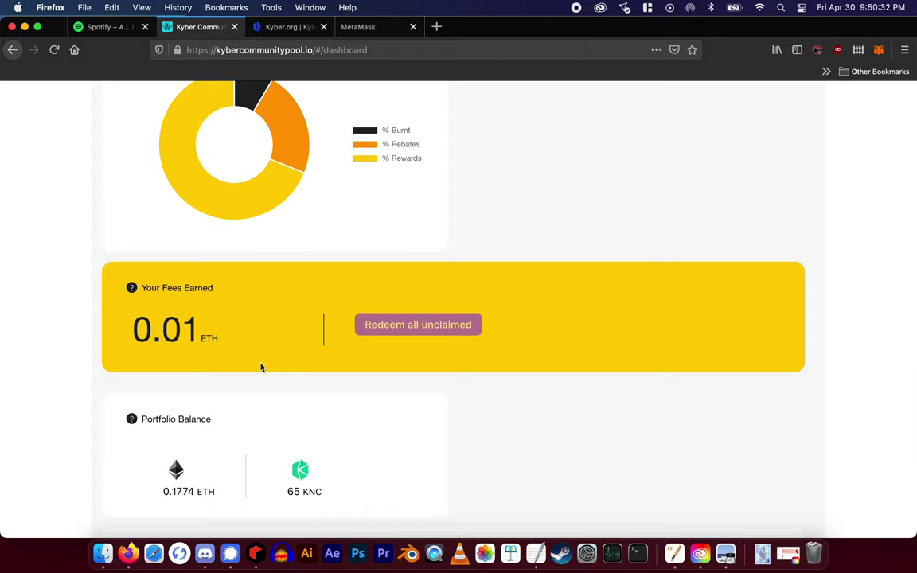
pyautogui.click(393, 327)
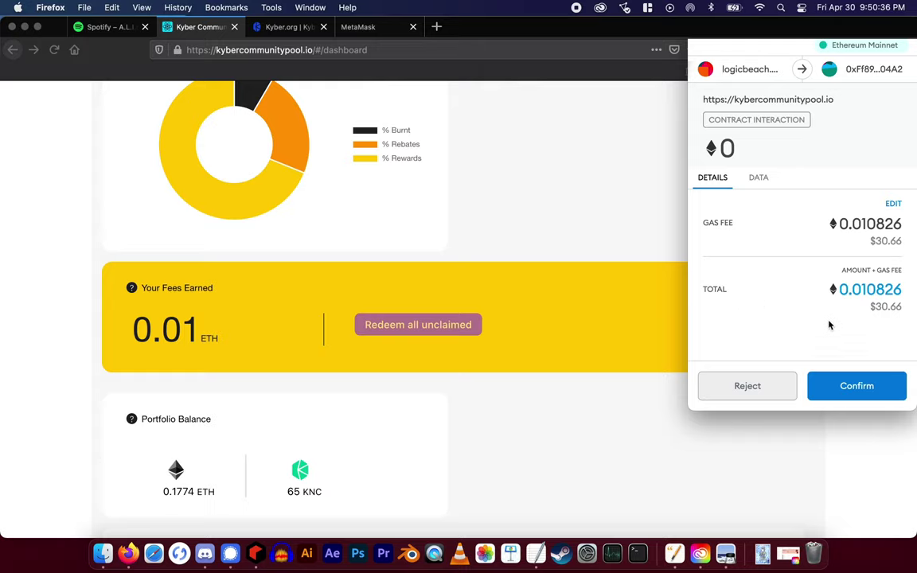
pyautogui.click(854, 386)
# Step: Withdraw the full 10 KNC from the pool using MAX
pyautogui.scroll(10, 411, 395)
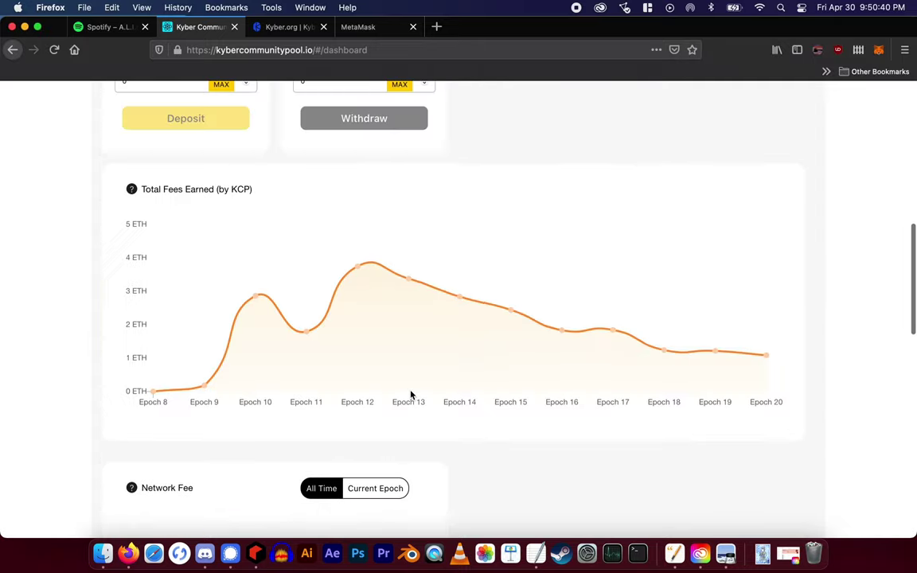
pyautogui.scroll(2, 411, 395)
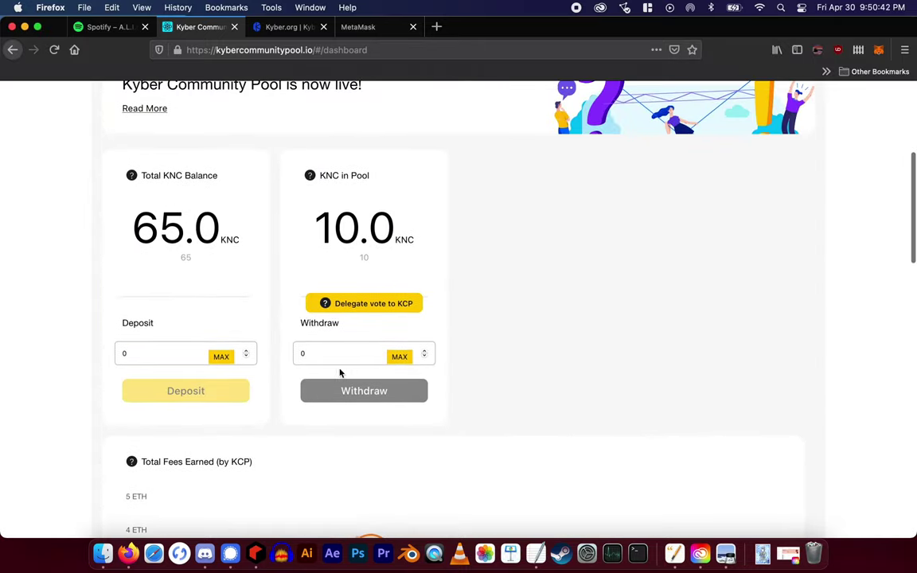
pyautogui.click(402, 362)
pyautogui.click(369, 400)
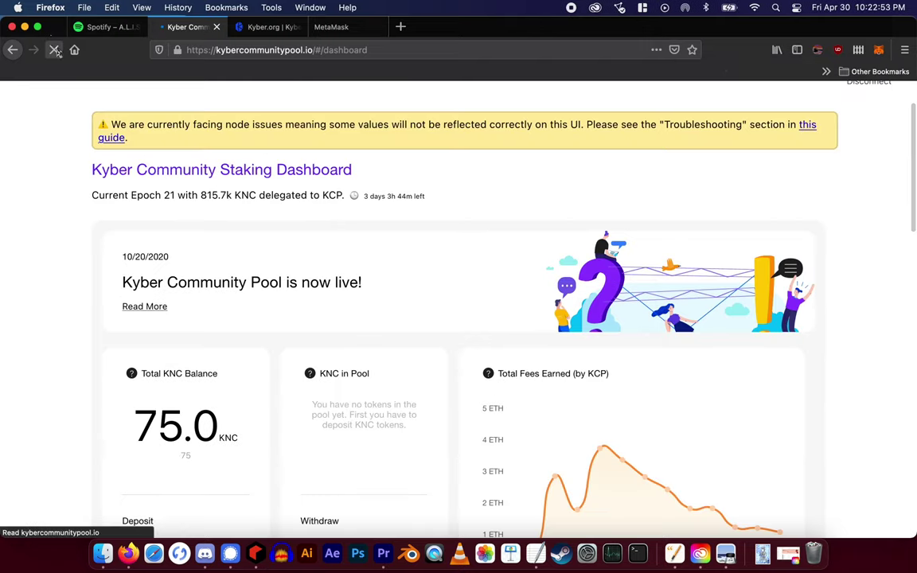
# Step: Scroll the dashboard to confirm the 75.0 KNC total balance and an empty pool
pyautogui.scroll(-3, 329, 436)
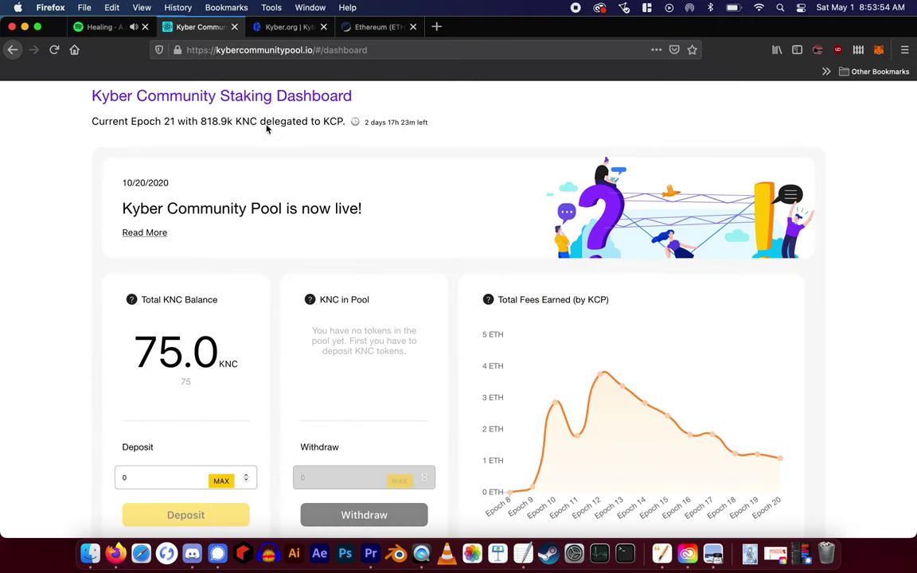
# Step: Look up the pool contract address on Etherscan and show its Write Contract functions
pyautogui.click(367, 27)
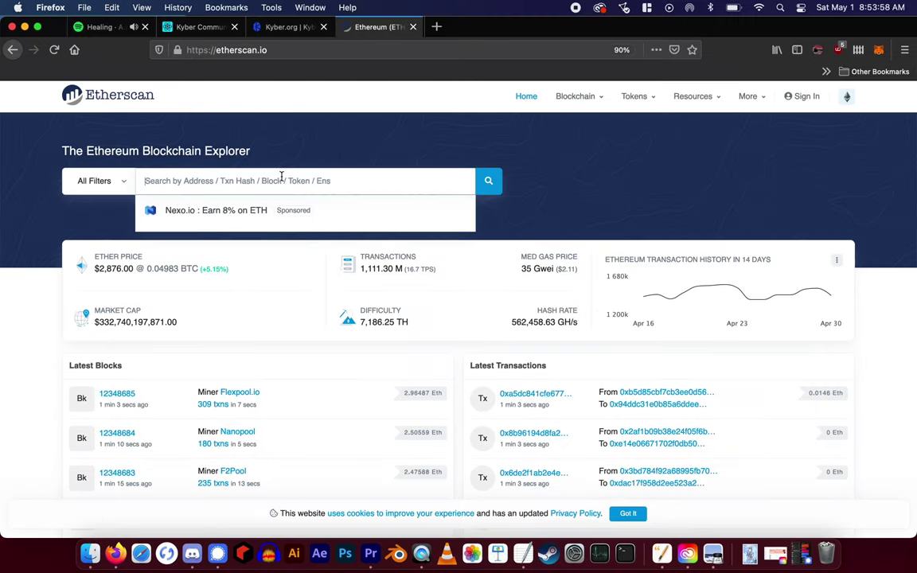
pyautogui.click(283, 180)
pyautogui.write('0xFf895DBC075379aF849DfD8a5C42Ba4E920B04A2')
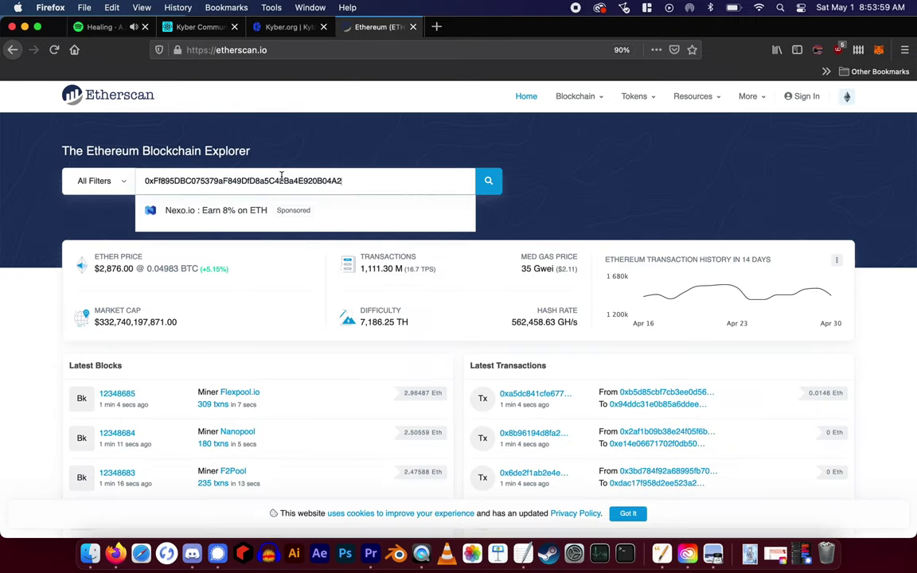
pyautogui.click(240, 259)
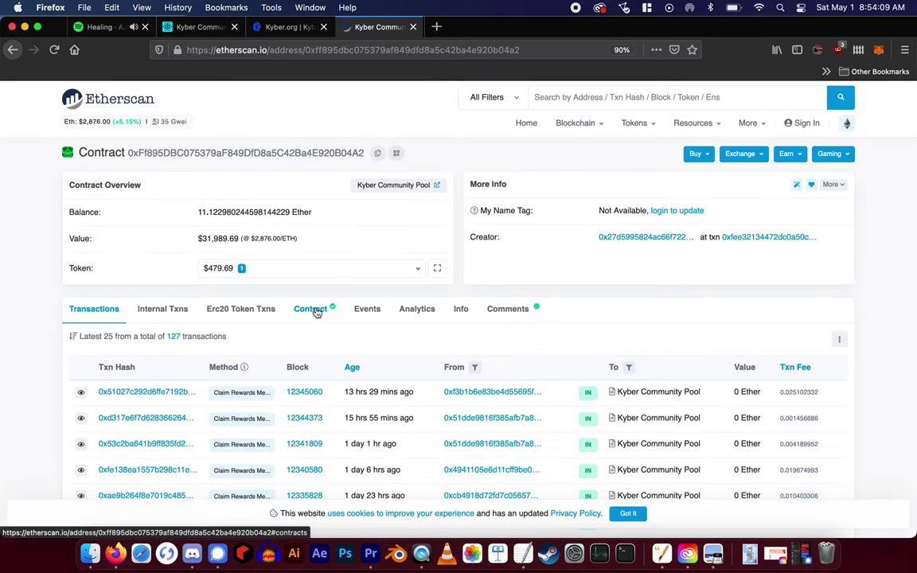
pyautogui.click(316, 310)
pyautogui.click(202, 338)
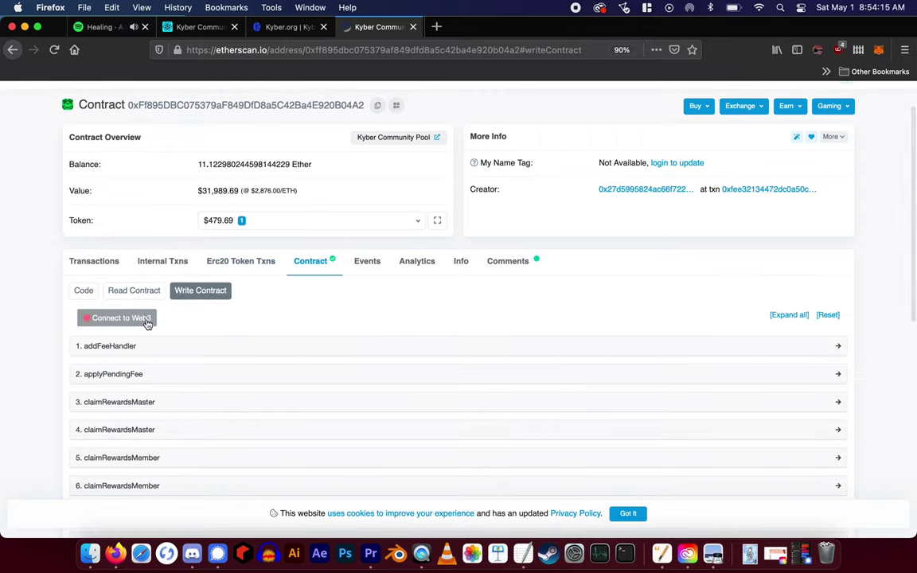
# Step: Connect MetaMask to Etherscan through Web3, accepting the beta disclaimer
pyautogui.click(147, 320)
pyautogui.click(548, 154)
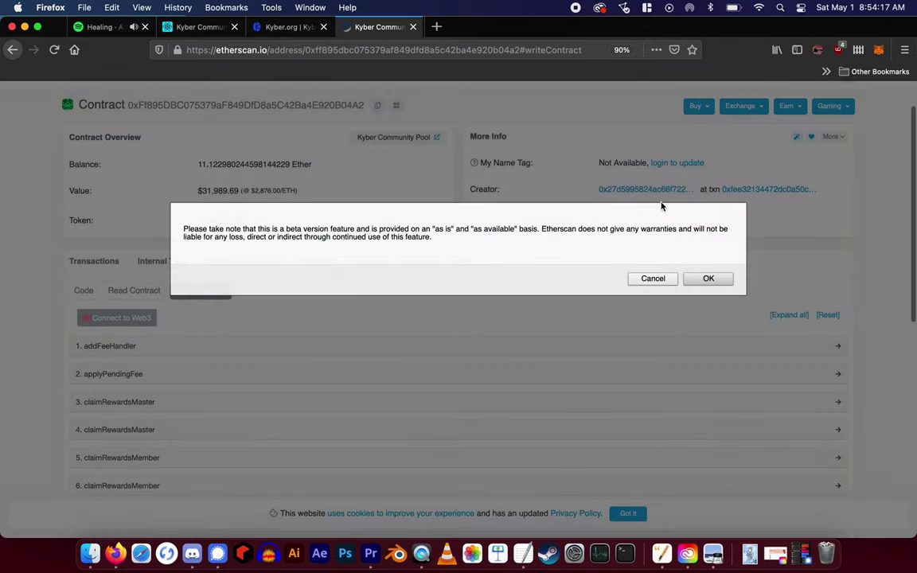
pyautogui.click(705, 281)
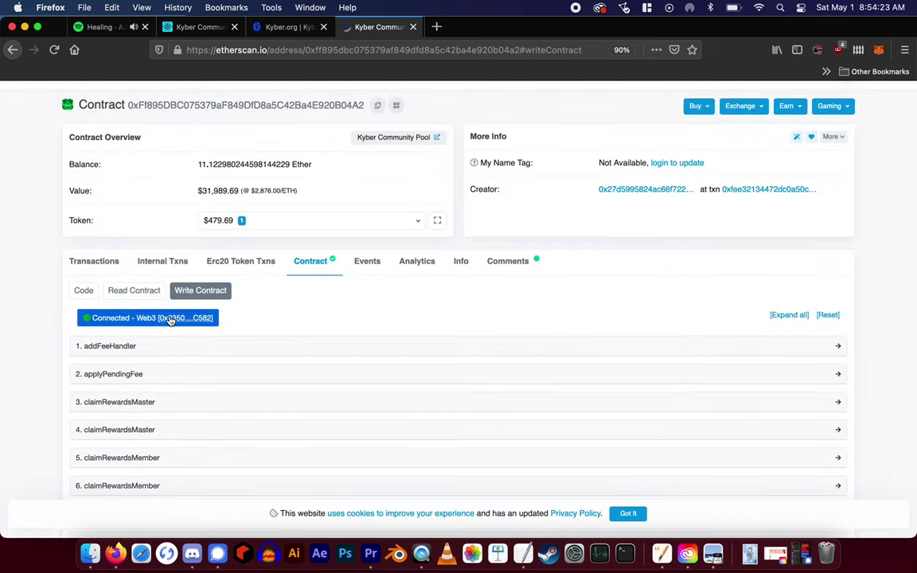
# Step: Expand claimRewardsMember and paste the MetaMask account address into _poolMember
pyautogui.scroll(-4, 170, 320)
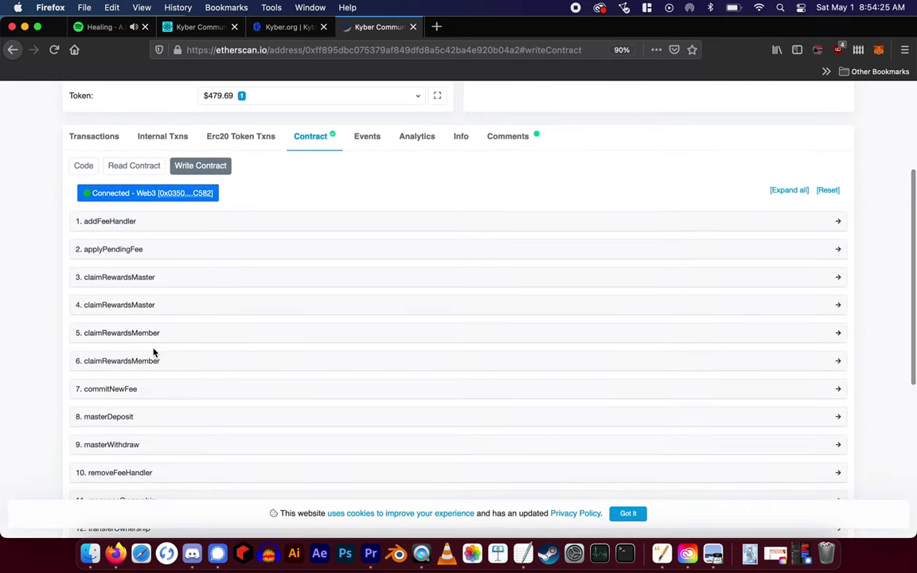
pyautogui.click(144, 361)
pyautogui.scroll(-1, 143, 364)
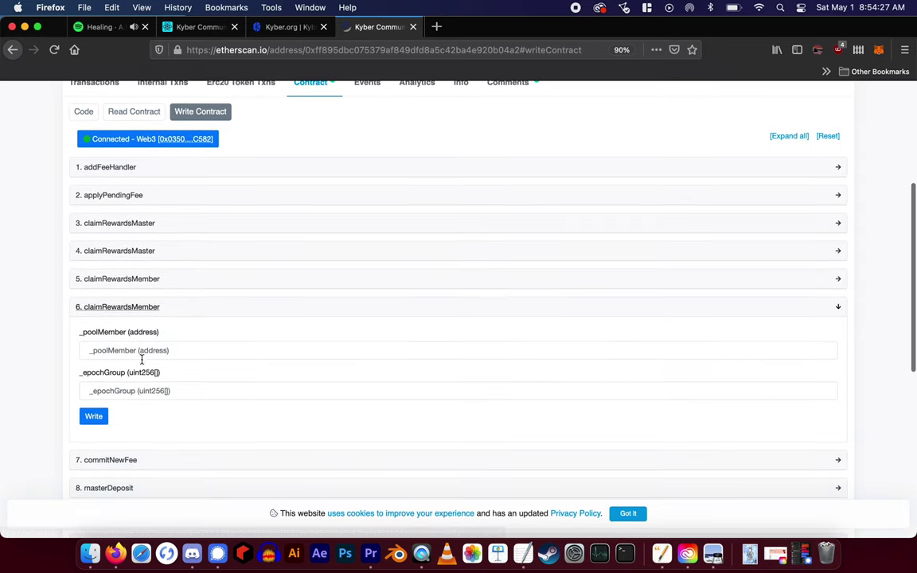
pyautogui.click(146, 351)
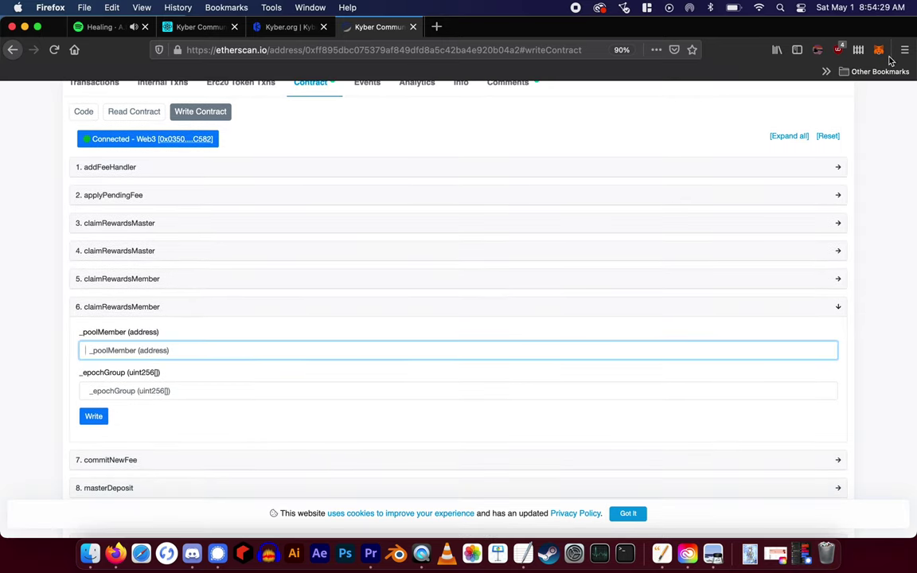
pyautogui.click(880, 50)
pyautogui.click(792, 137)
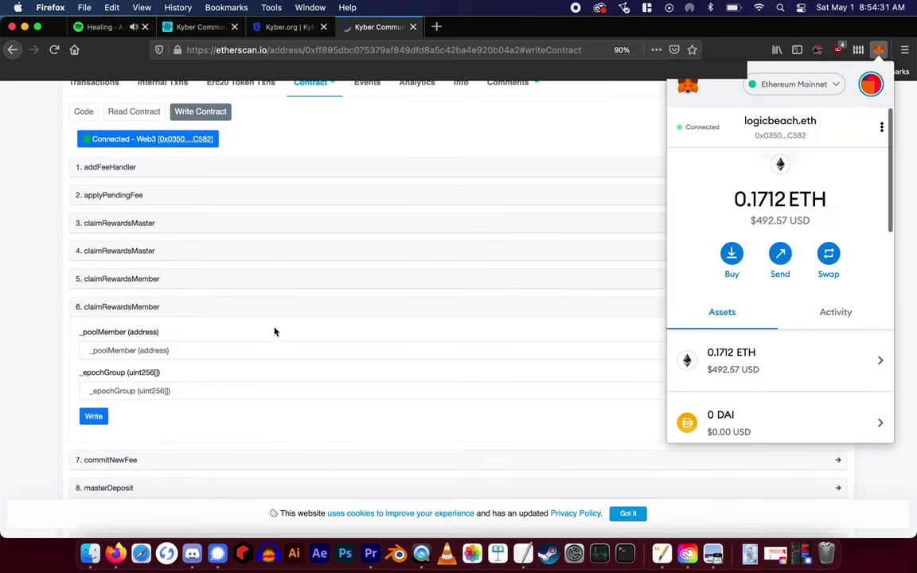
pyautogui.click(262, 351)
pyautogui.press('super+v')
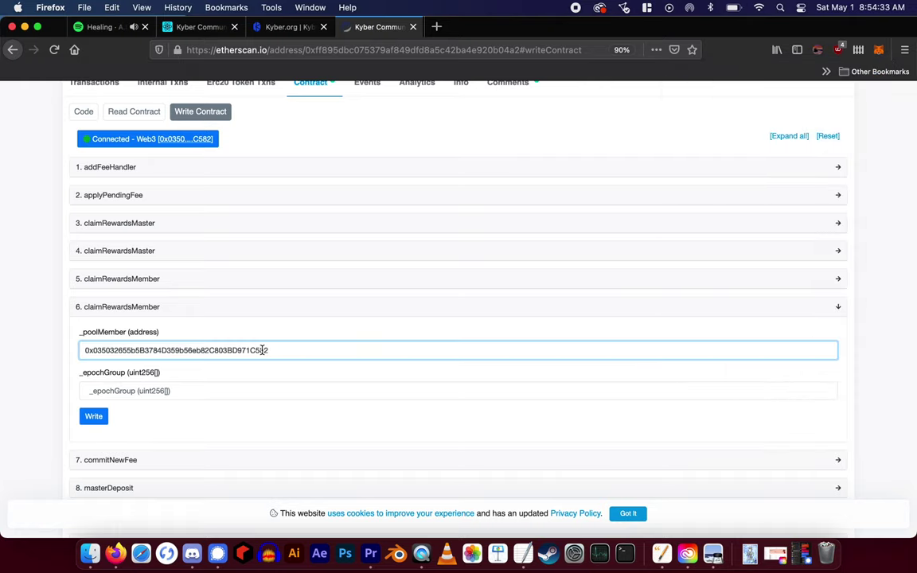
pyautogui.click(220, 389)
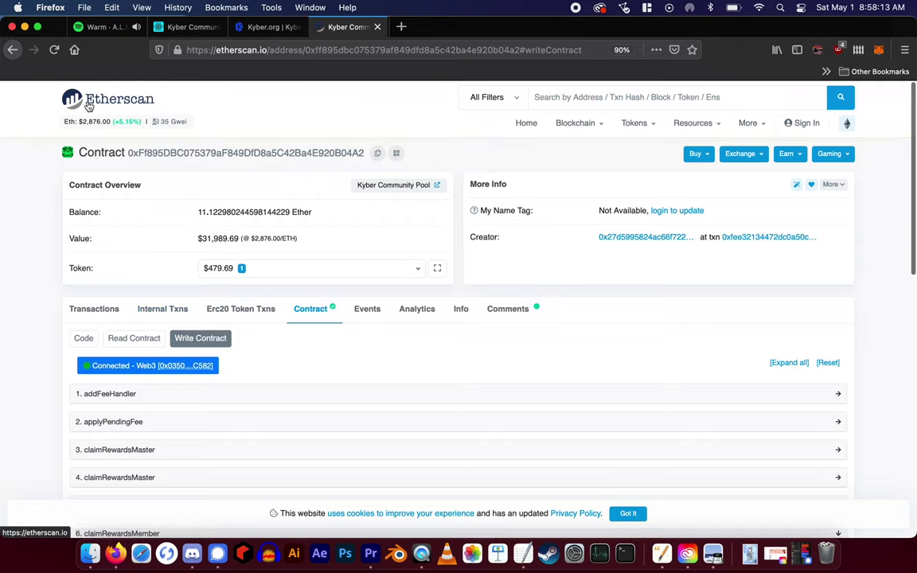
# Step: Search the wallet address on Etherscan in a new tab
pyautogui.rightClick(103, 98)
pyautogui.click(117, 106)
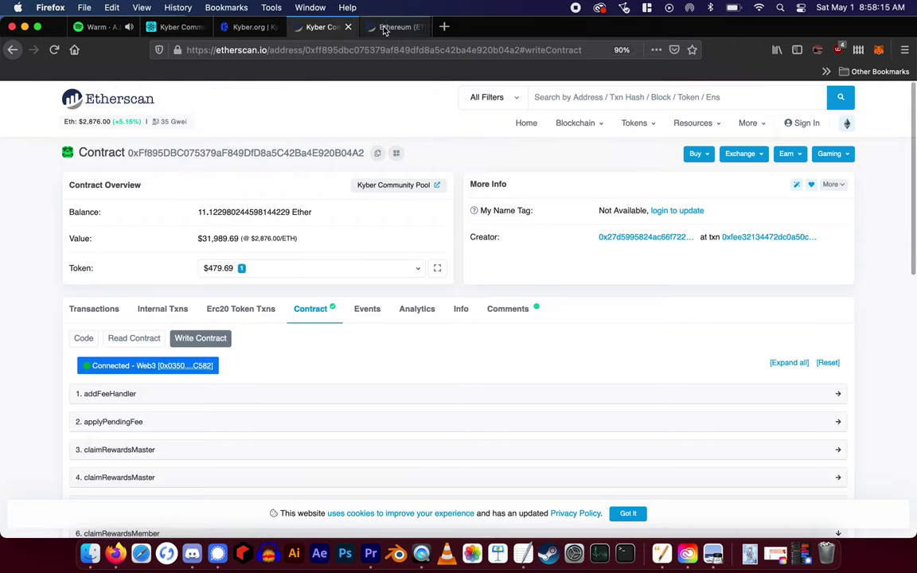
pyautogui.click(390, 27)
pyautogui.click(358, 172)
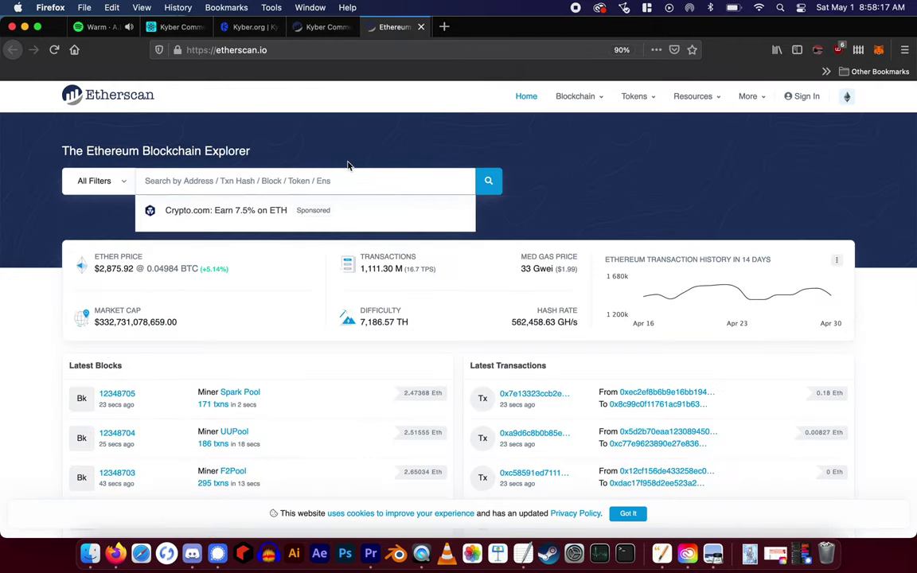
pyautogui.press('super+v')
pyautogui.press('Return')
# Step: Open the staking Deposit transaction and highlight its Epoch 17
pyautogui.scroll(-5, 508, 401)
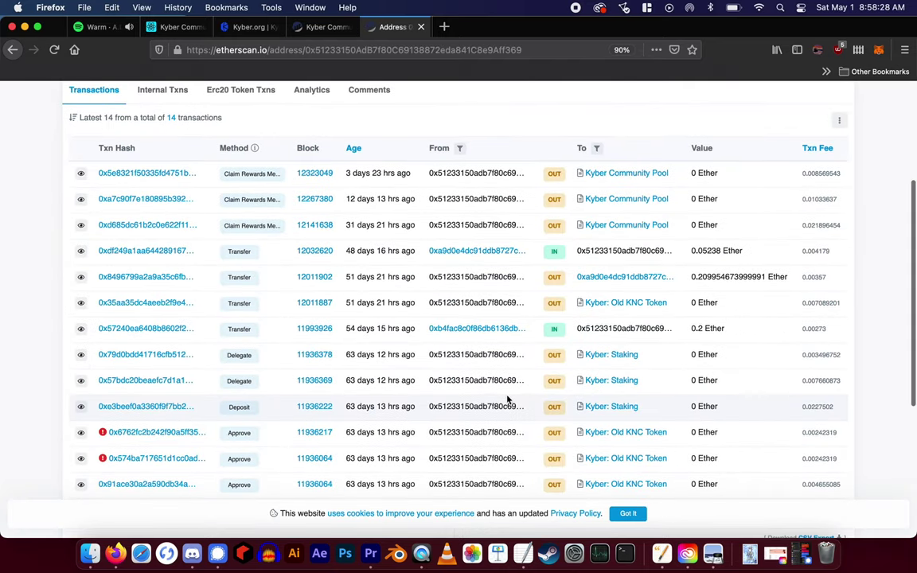
pyautogui.click(132, 407)
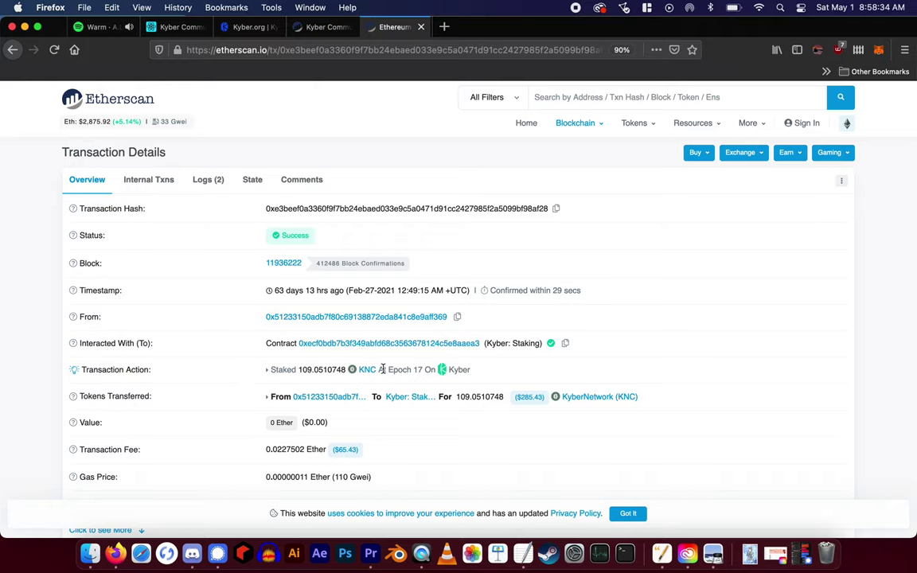
pyautogui.moveTo(382, 370); pyautogui.dragTo(429, 369)
# Step: Enter epochs 17,18,19,20 in _epochGroup and submit the reward claim
pyautogui.hotkey('ctrl', 'shift', 'Tab')
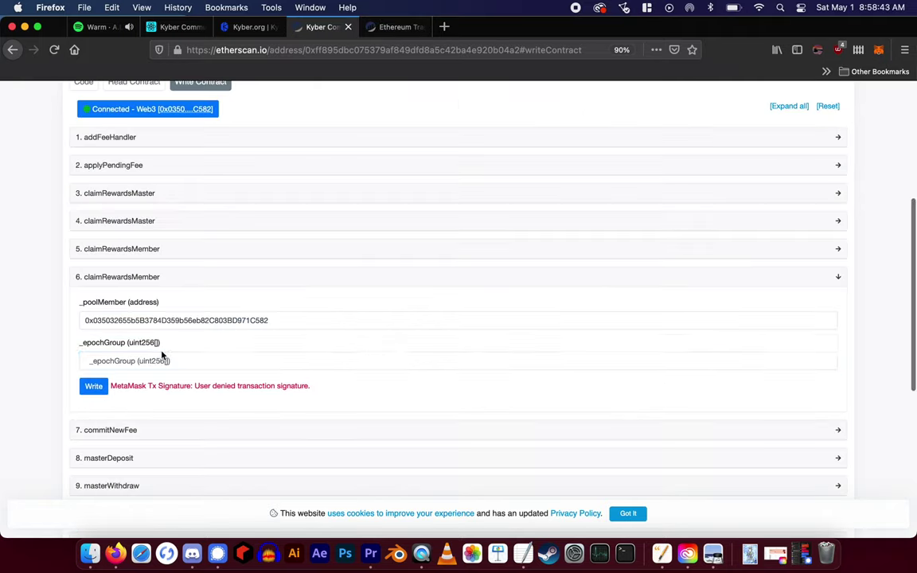
pyautogui.click(162, 359)
pyautogui.write('17,18,19,20')
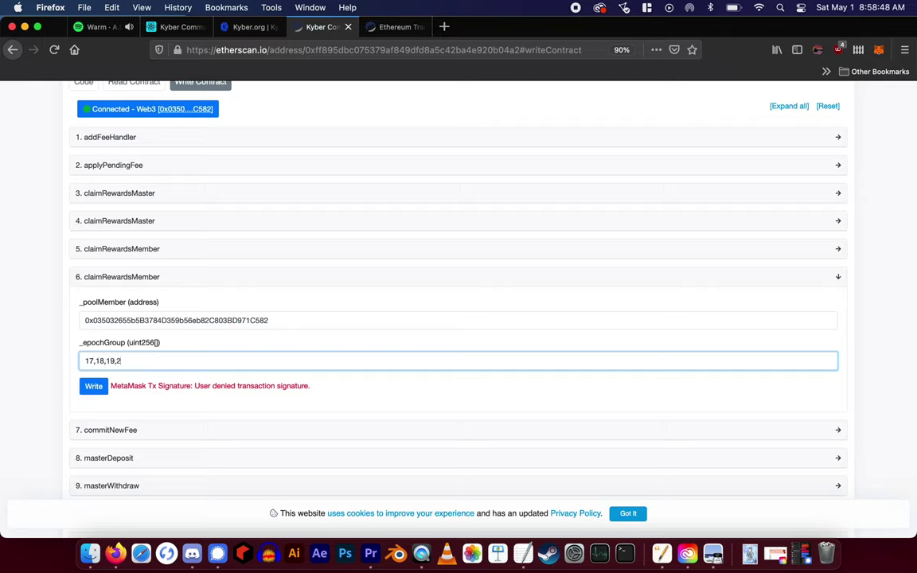
pyautogui.click(93, 386)
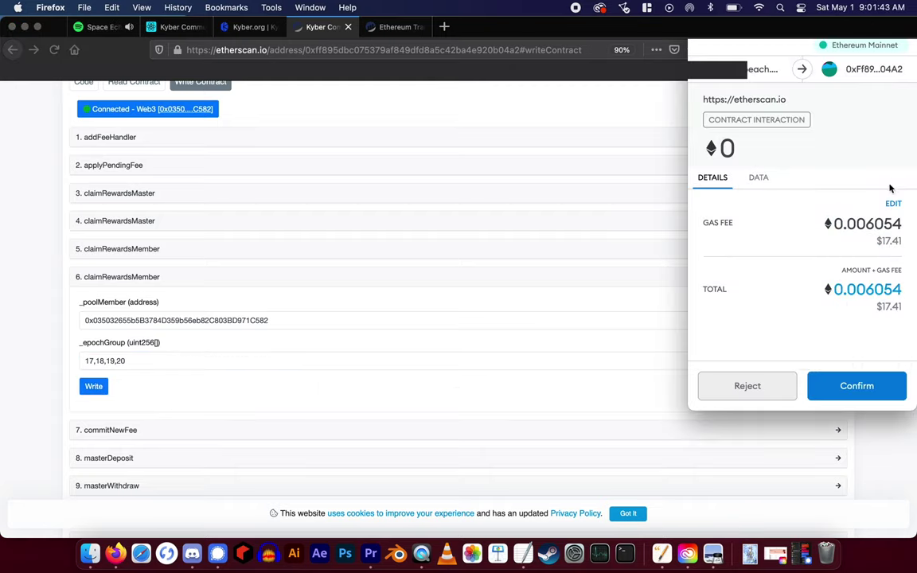
# Step: Set the MetaMask gas fee to Fast, save it, then reject the transaction
pyautogui.click(891, 205)
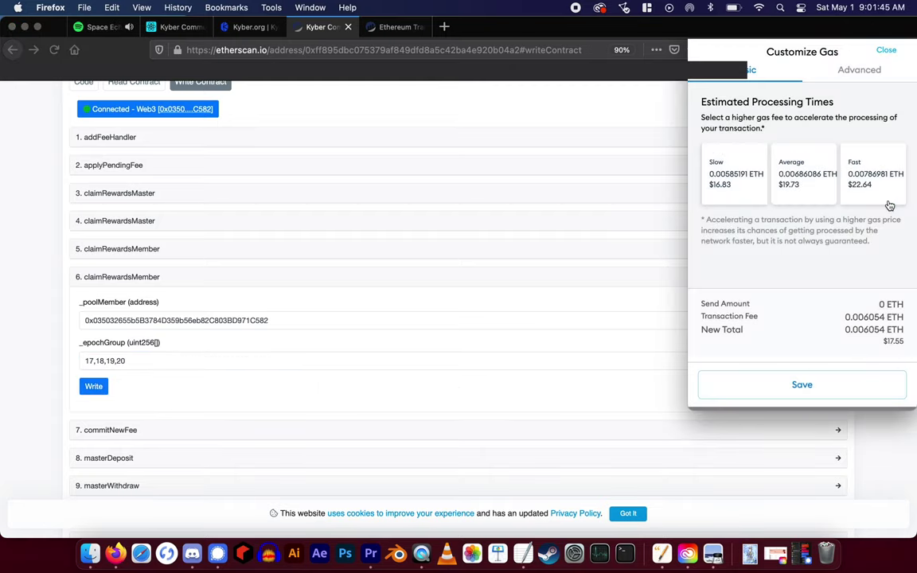
pyautogui.click(877, 186)
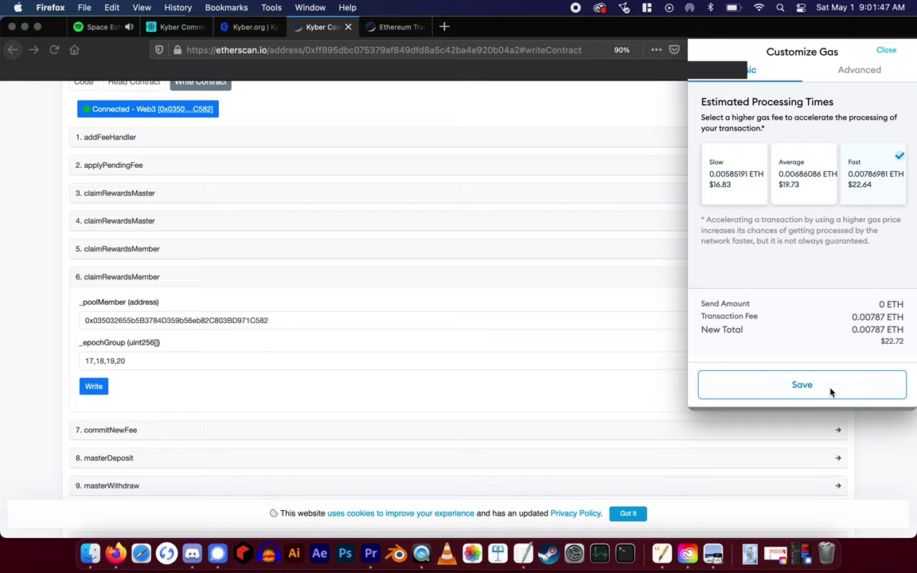
pyautogui.click(831, 392)
pyautogui.click(778, 391)
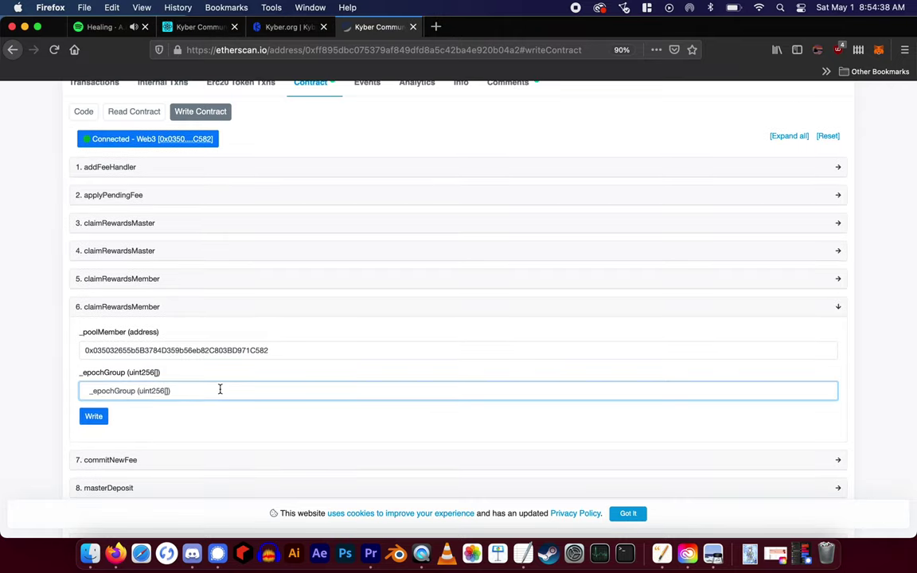
# Step: Submit the member reward claim for epochs 10 to 19
pyautogui.write('10,11,12,13,14,15,16,17,18,19')
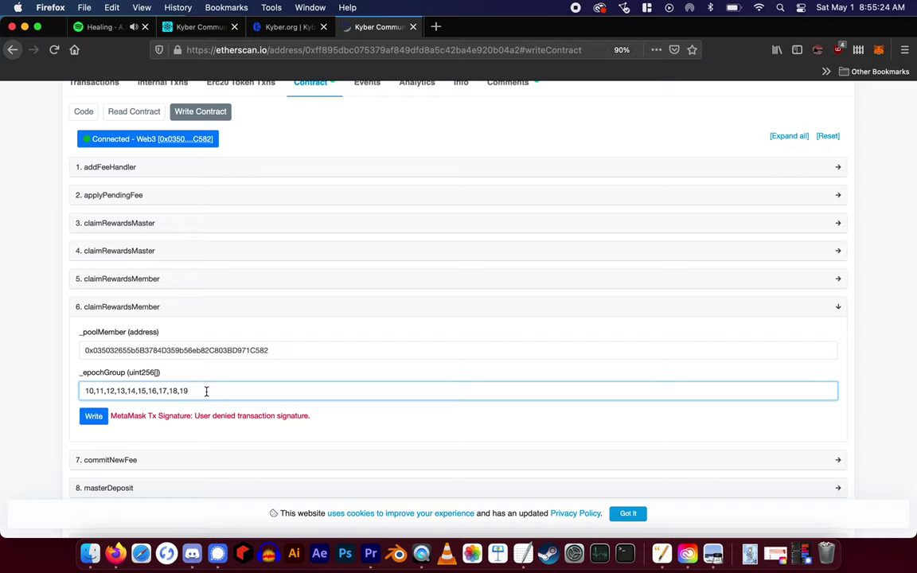
pyautogui.click(93, 416)
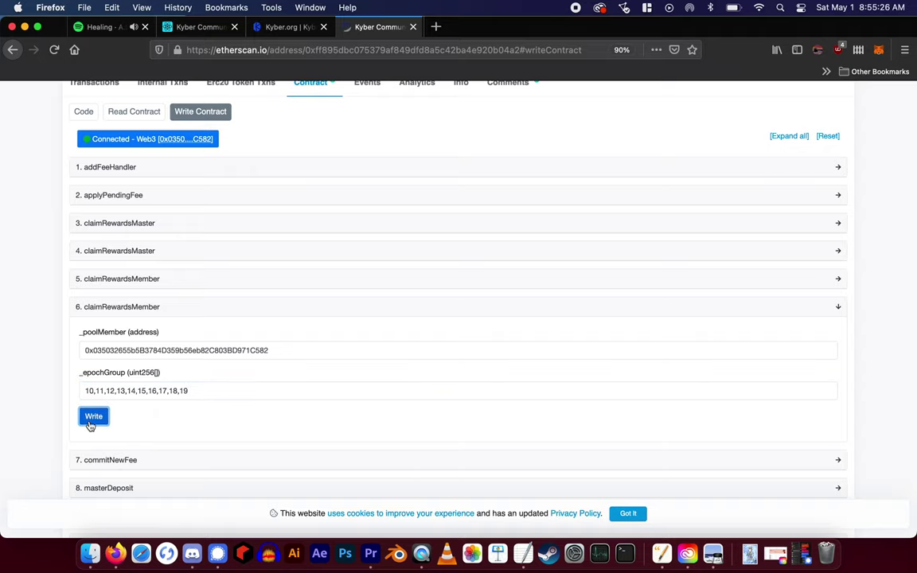
pyautogui.click(760, 386)
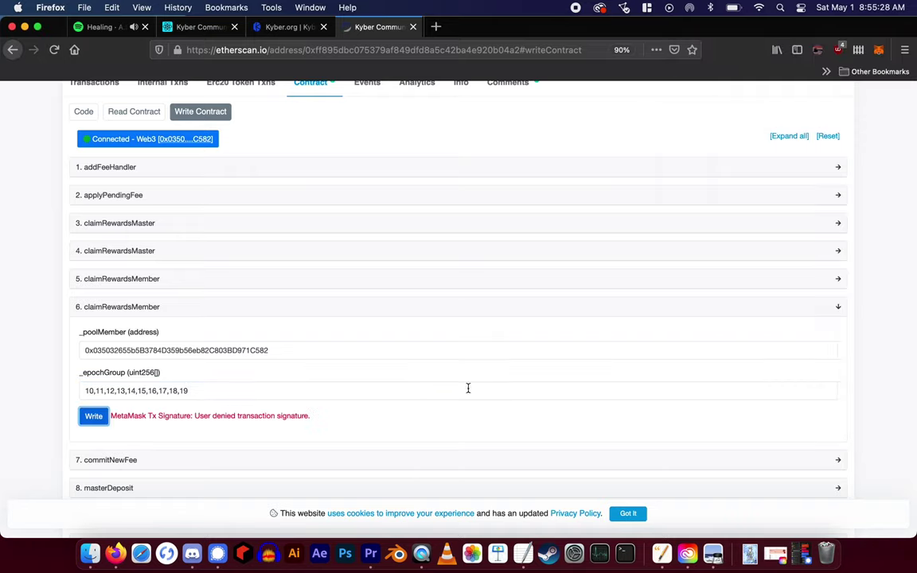
# Step: Replace the epoch group with 20, submit the claim, and reject the wallet signature
pyautogui.moveTo(197, 390); pyautogui.dragTo(0, 378)
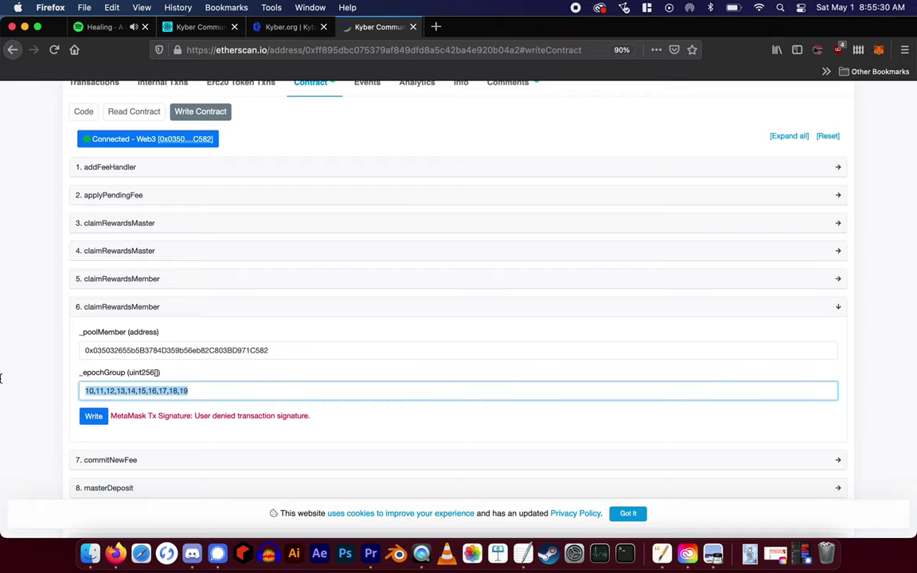
pyautogui.write('20')
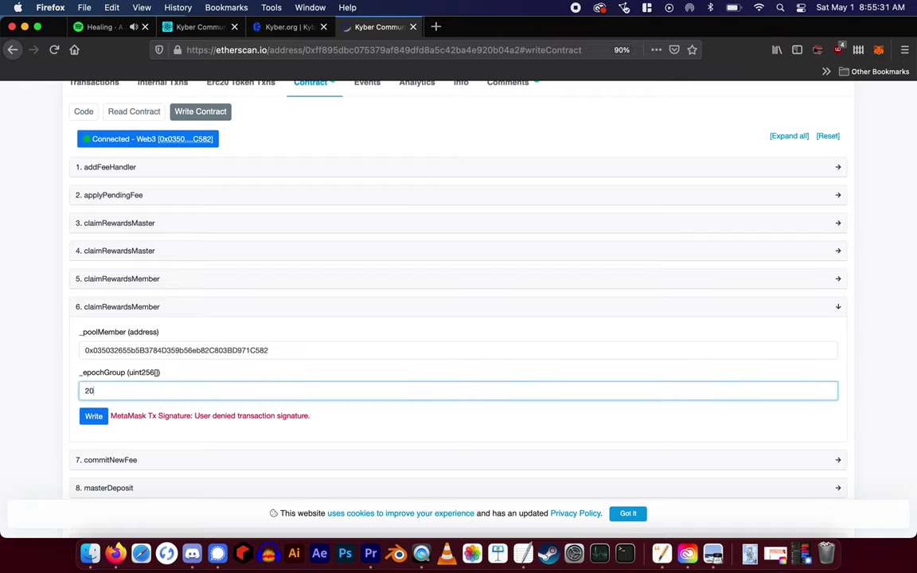
pyautogui.click(93, 417)
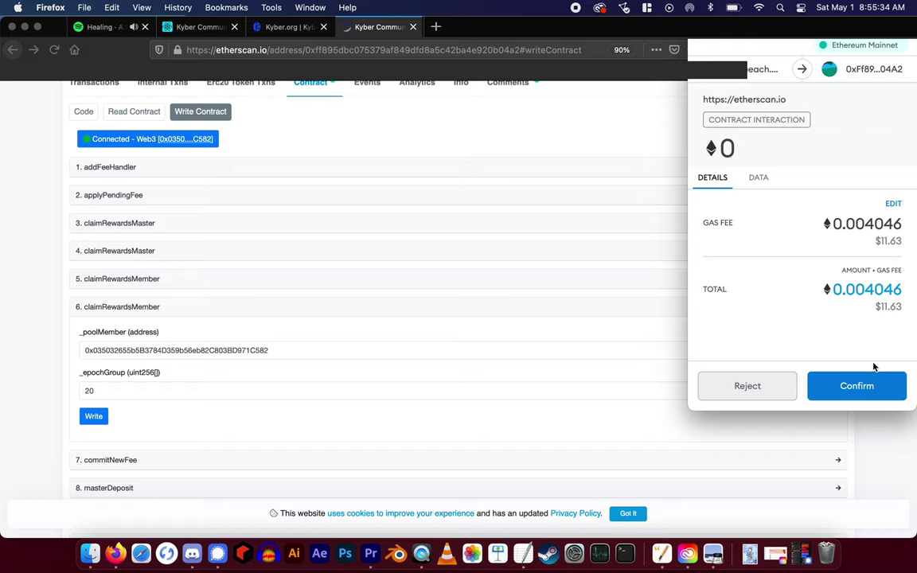
pyautogui.click(789, 386)
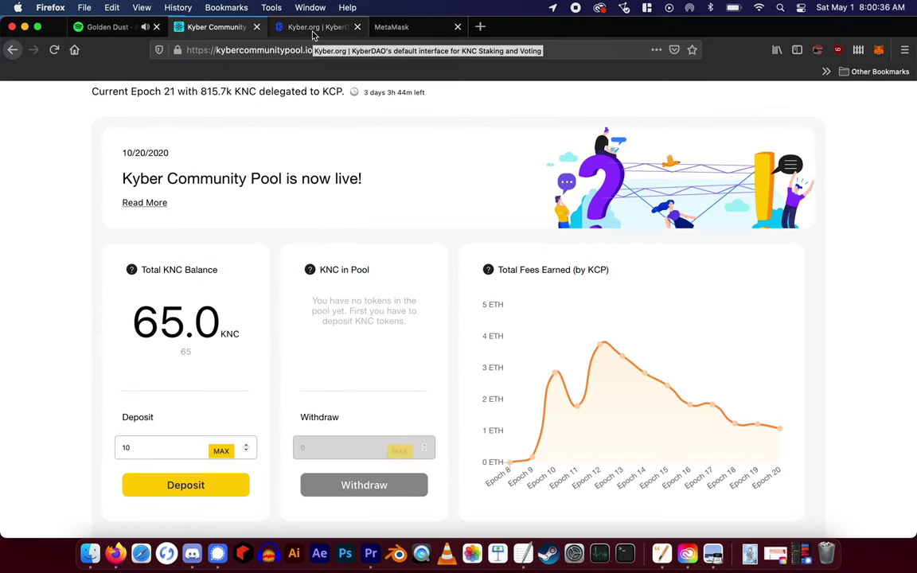
# Step: Switch to the Kyber.org tab and open the My Stake withdraw option
pyautogui.click(315, 31)
pyautogui.click(191, 50)
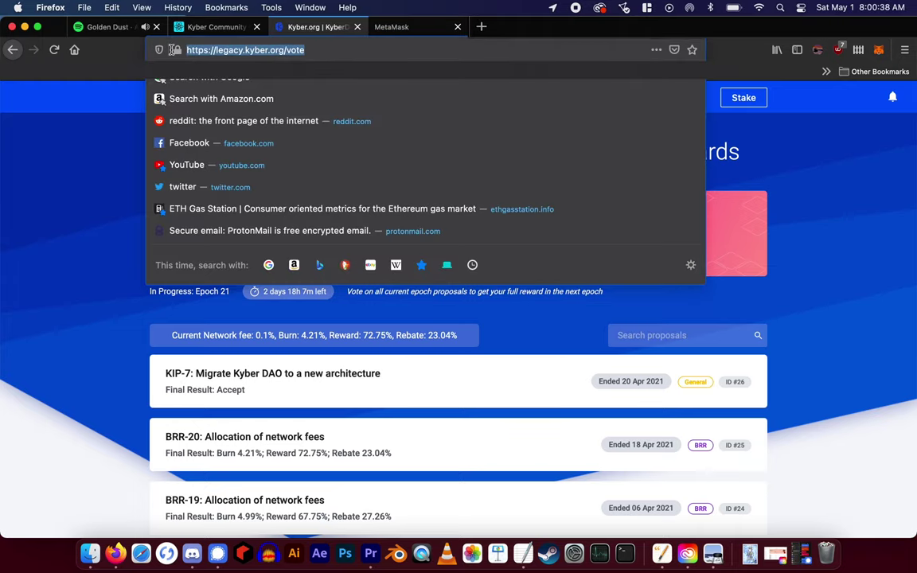
pyautogui.click(816, 168)
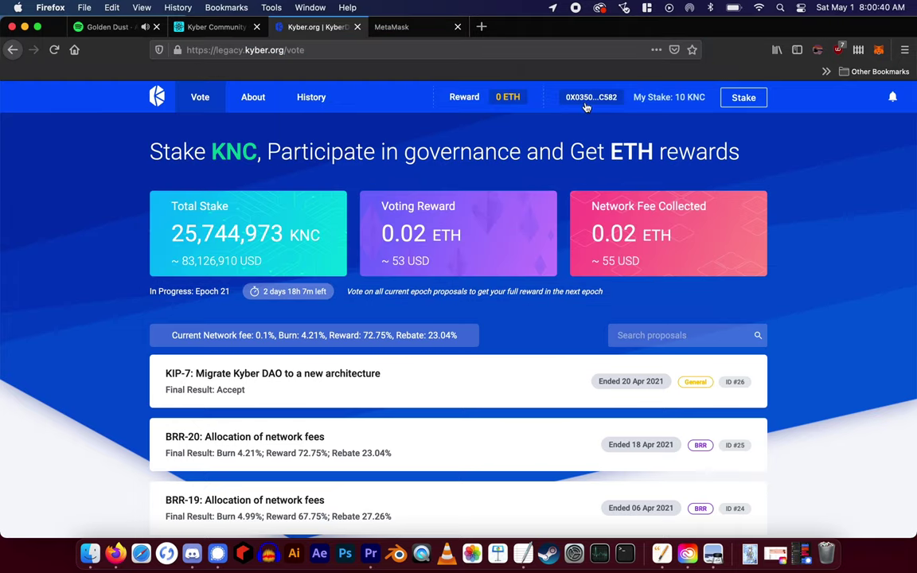
pyautogui.click(669, 99)
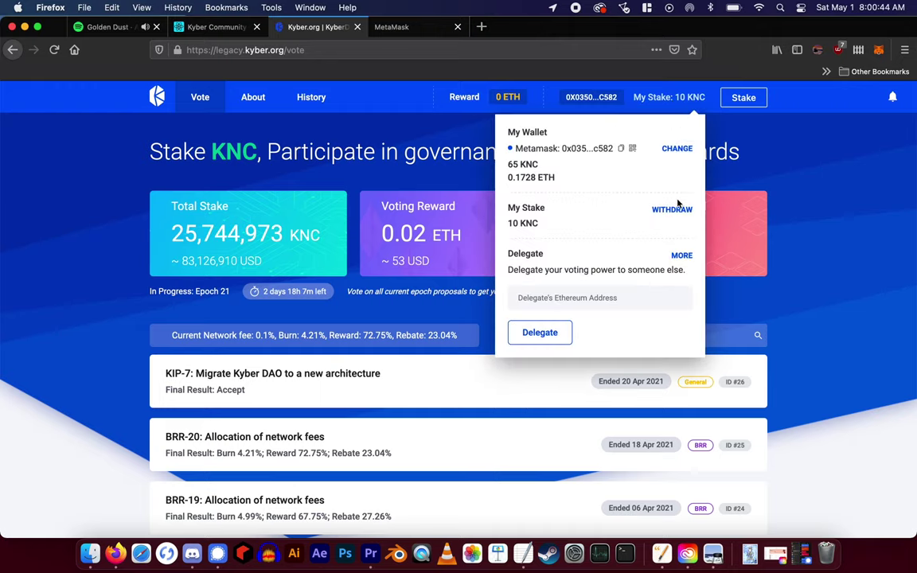
pyautogui.click(673, 210)
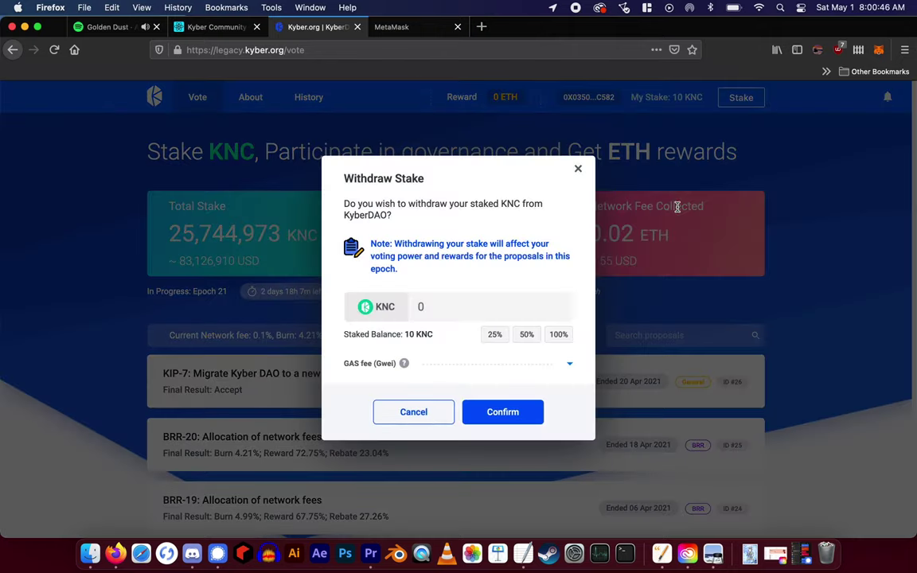
# Step: Withdraw 100% (10 KNC) of the stake and approve it in MetaMask
pyautogui.click(555, 335)
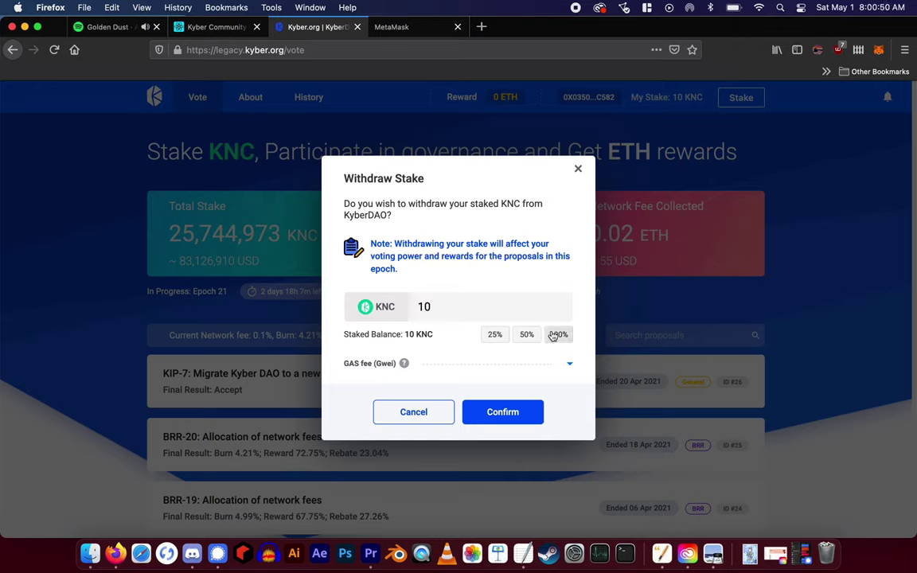
pyautogui.click(568, 363)
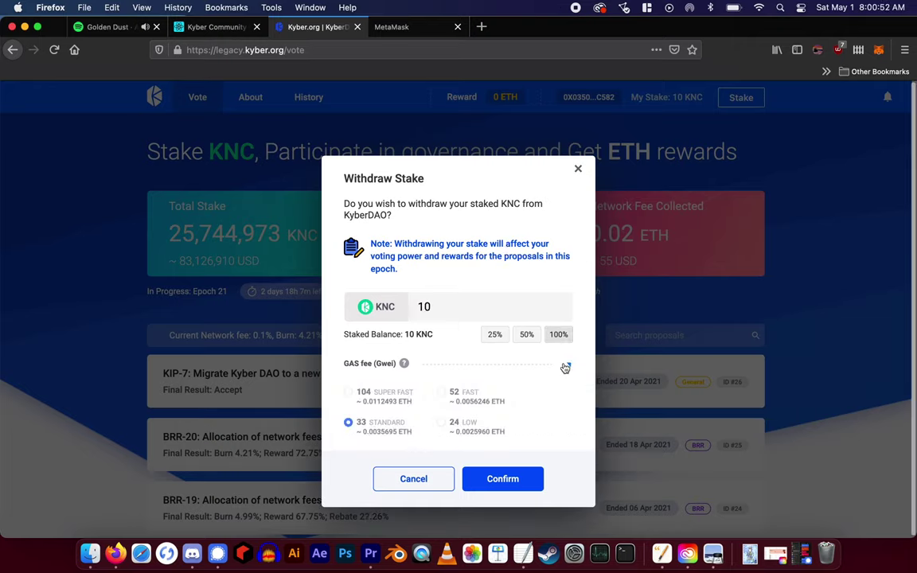
pyautogui.click(531, 478)
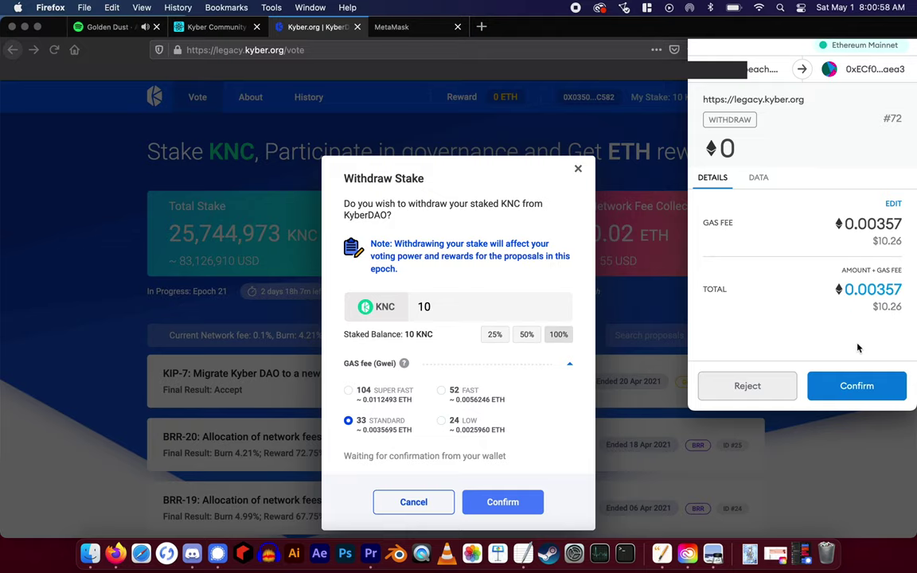
pyautogui.click(864, 394)
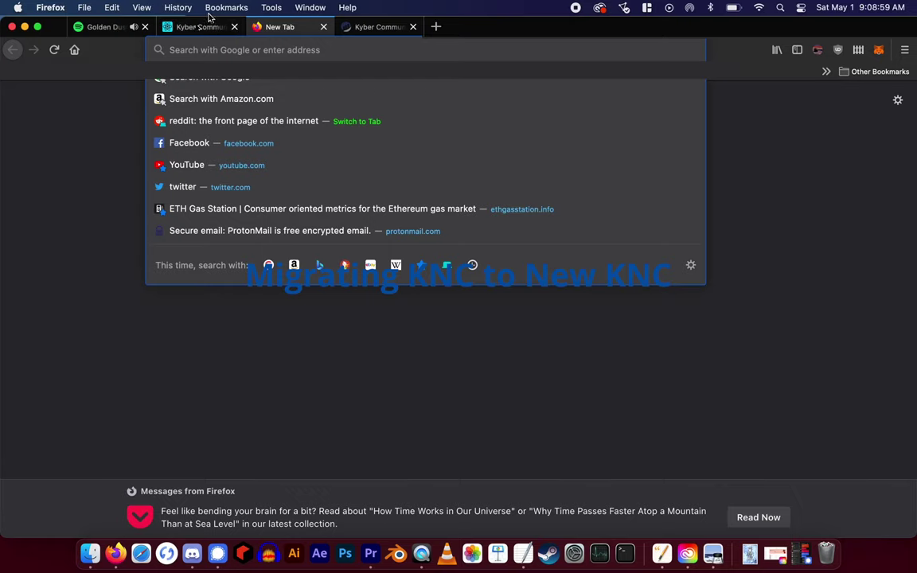
# Step: Go to kyber.org's KNC Migration page and connect the MetaMask wallet
pyautogui.write('kyber.org/vote')
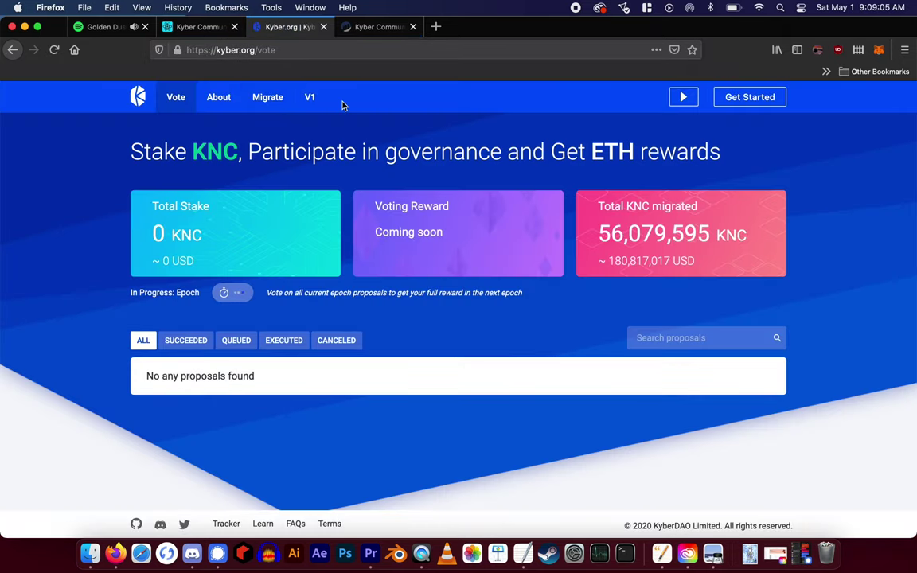
pyautogui.click(271, 96)
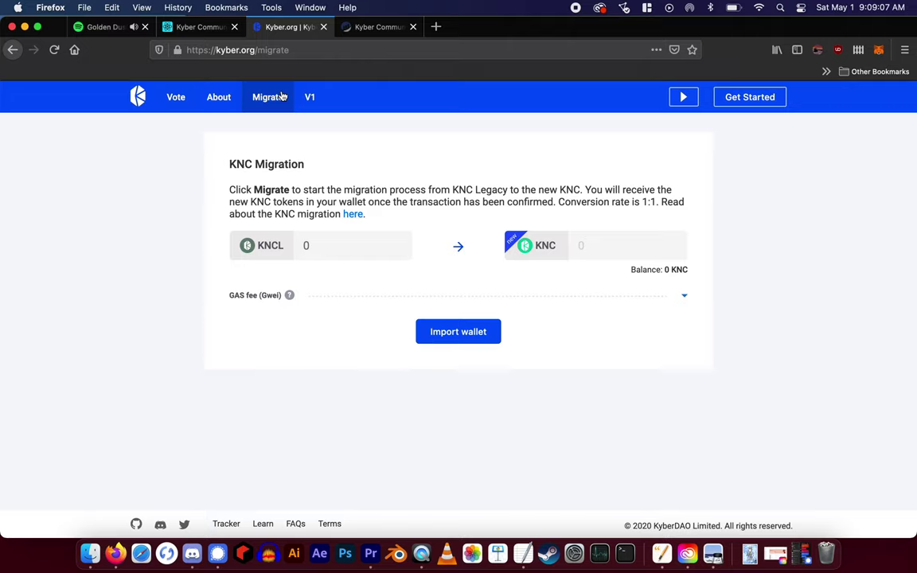
pyautogui.click(764, 98)
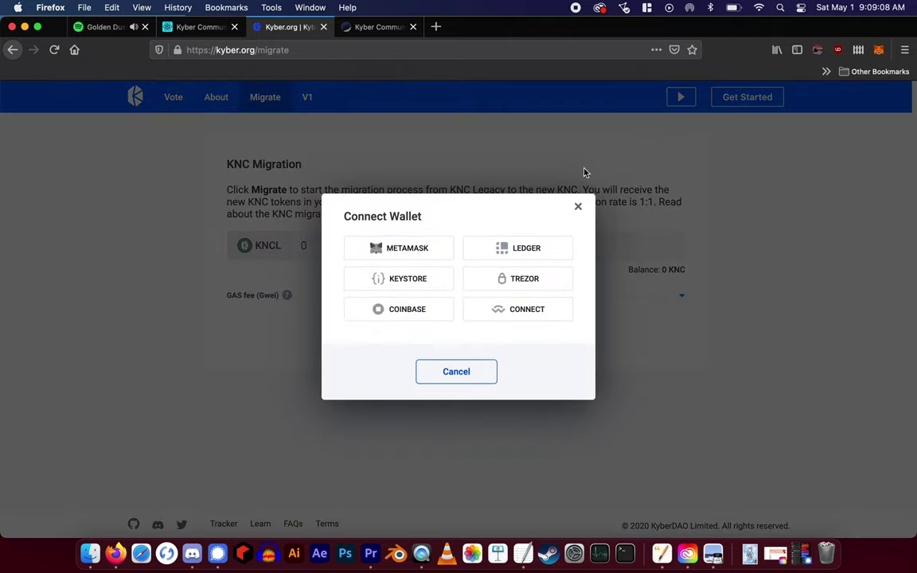
pyautogui.click(443, 249)
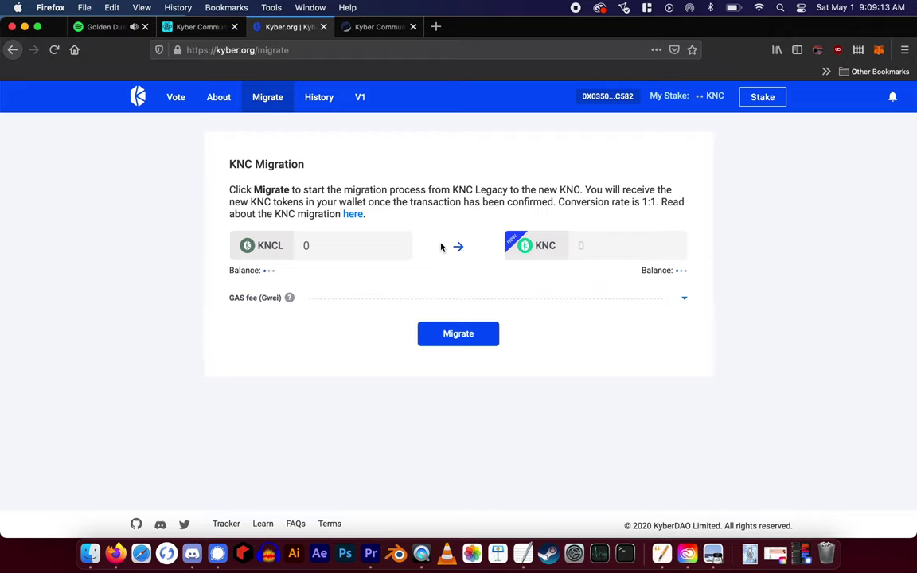
# Step: Enter 10 KNCL to migrate, review the gas options, and start the migration
pyautogui.click(355, 248)
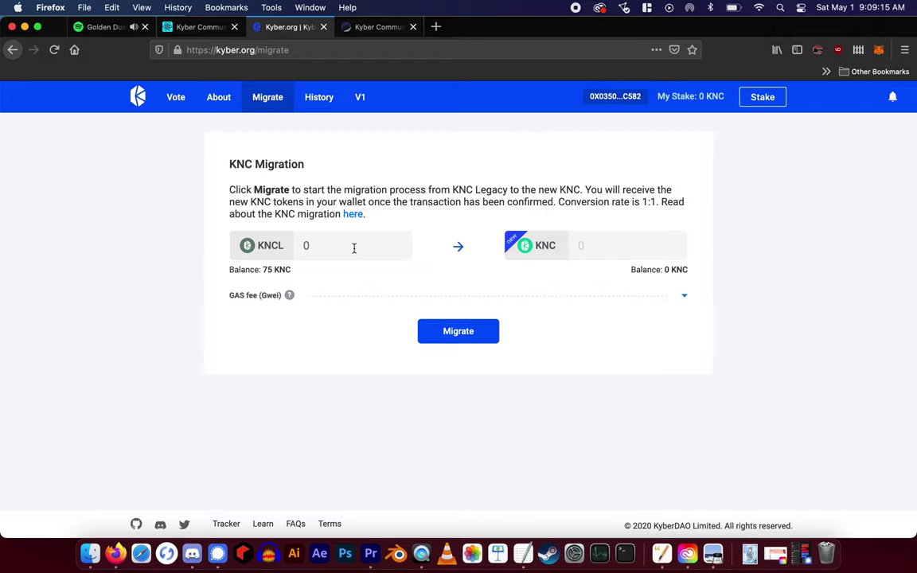
pyautogui.write('10')
pyautogui.click(681, 300)
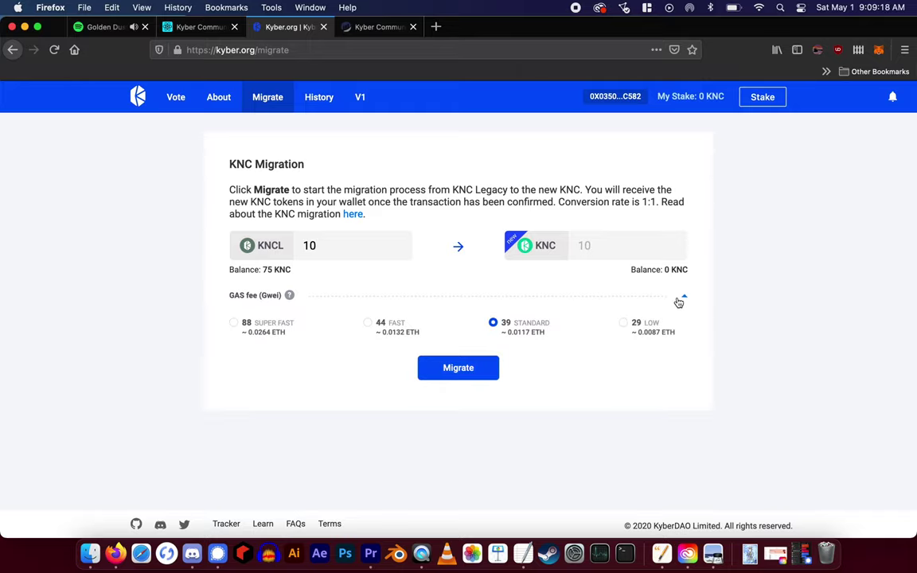
pyautogui.click(458, 369)
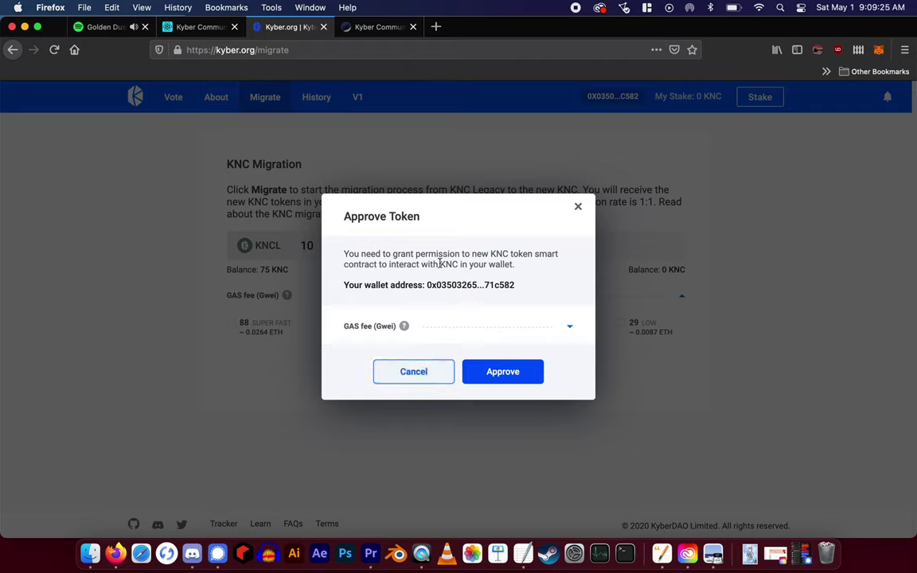
# Step: Approve the new KNC token and confirm migrating 10 KNCL, both signed in MetaMask
pyautogui.click(526, 371)
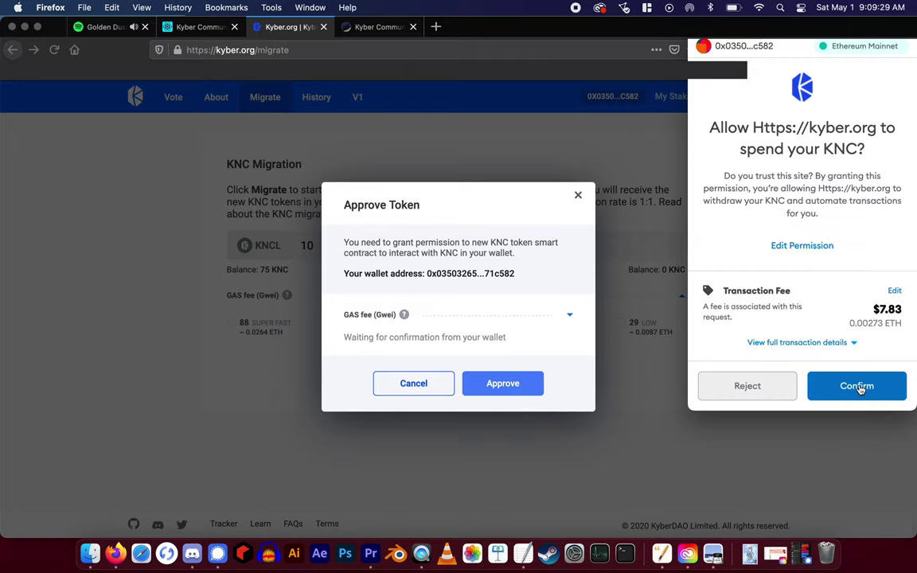
pyautogui.click(872, 383)
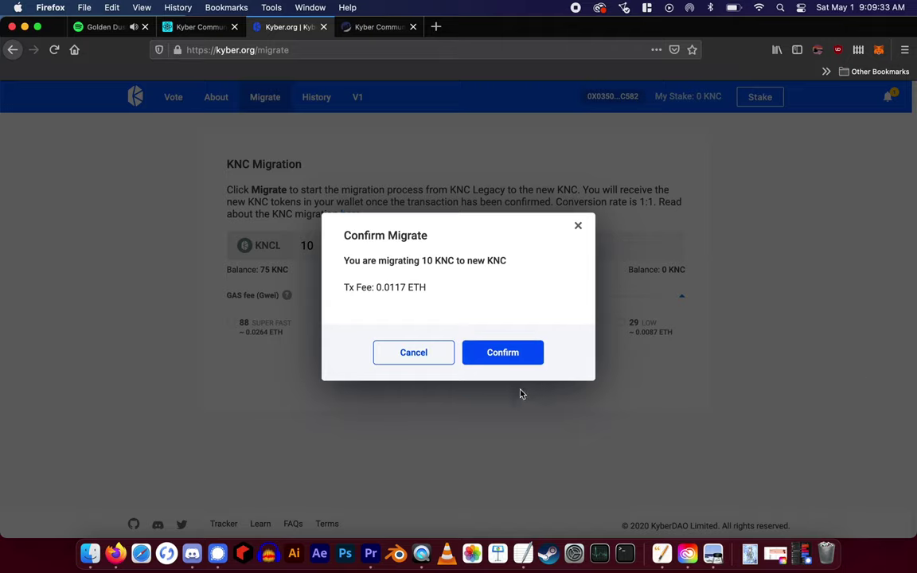
pyautogui.click(503, 352)
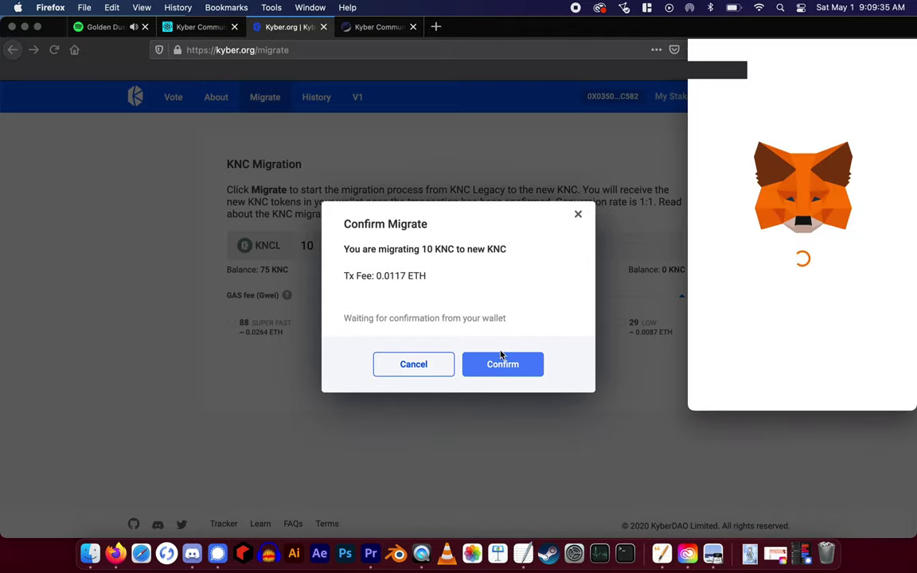
pyautogui.click(853, 385)
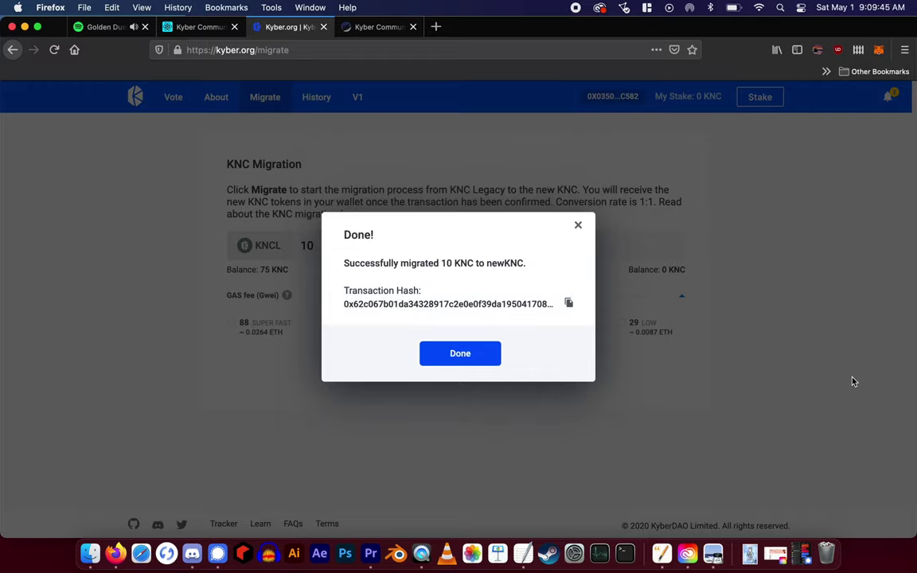
pyautogui.moveTo(347, 263); pyautogui.dragTo(579, 274)
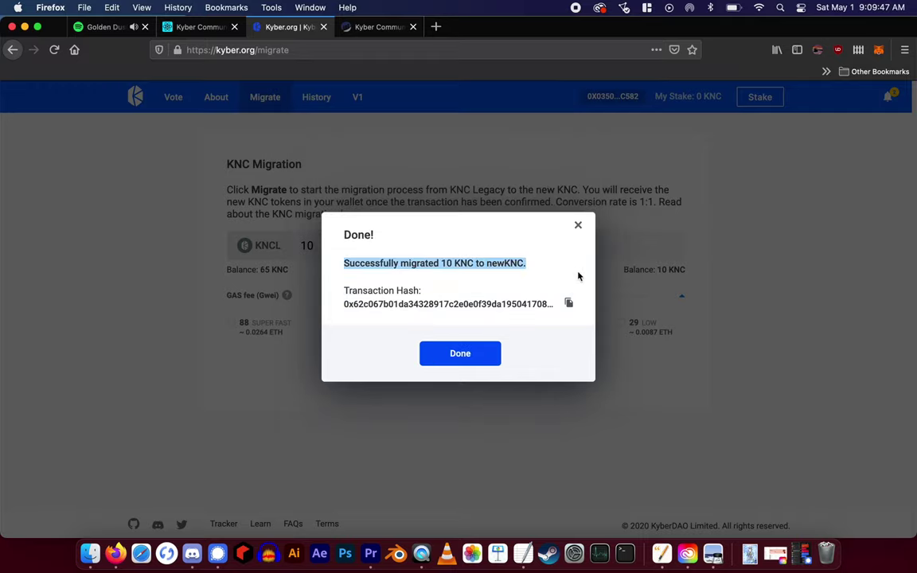
pyautogui.click(467, 355)
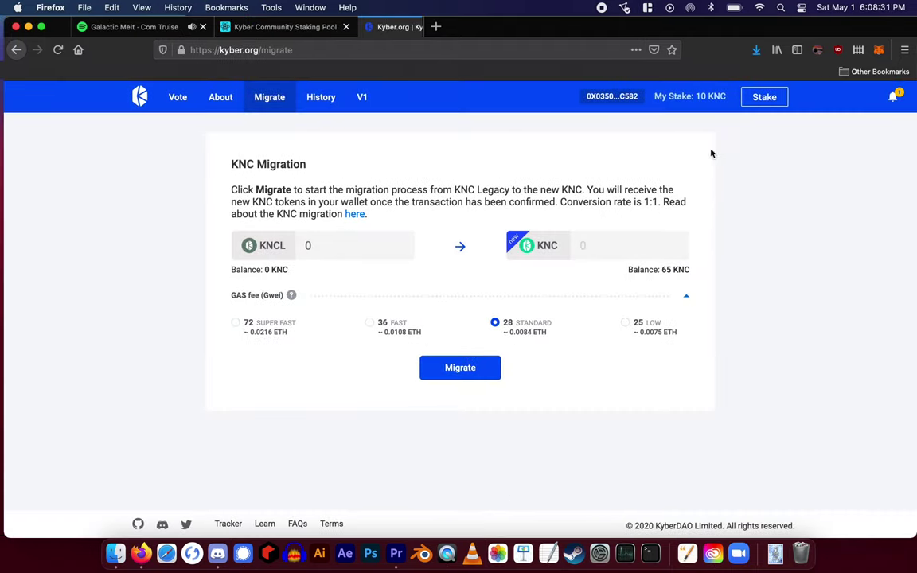
# Step: Stake 16.25 KNC (25% of the 65 KNC balance) in KyberDAO and approve it in MetaMask
pyautogui.click(766, 97)
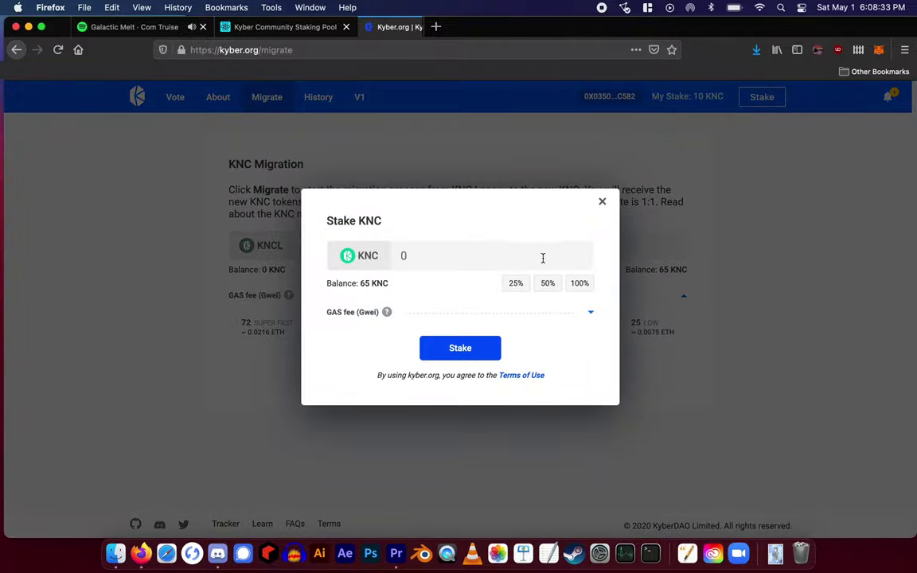
pyautogui.click(520, 285)
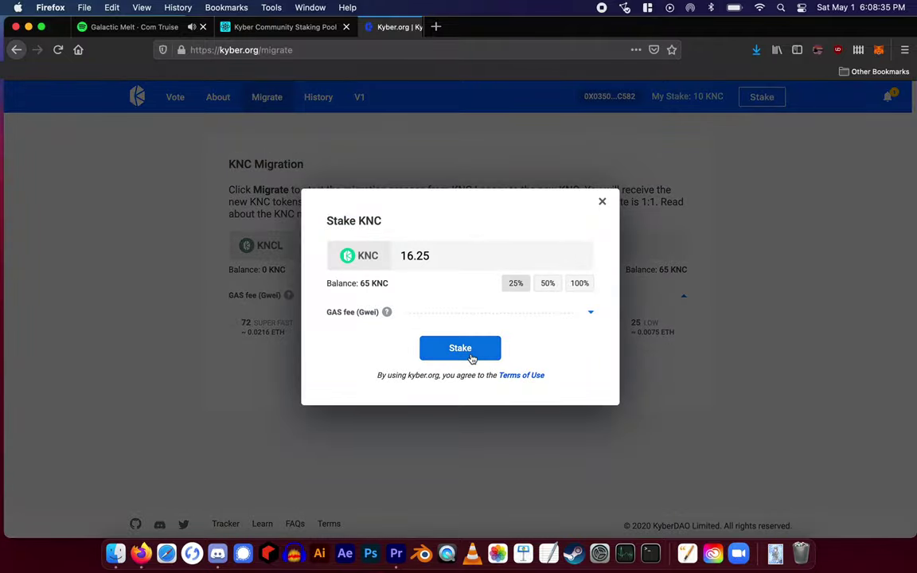
pyautogui.click(585, 314)
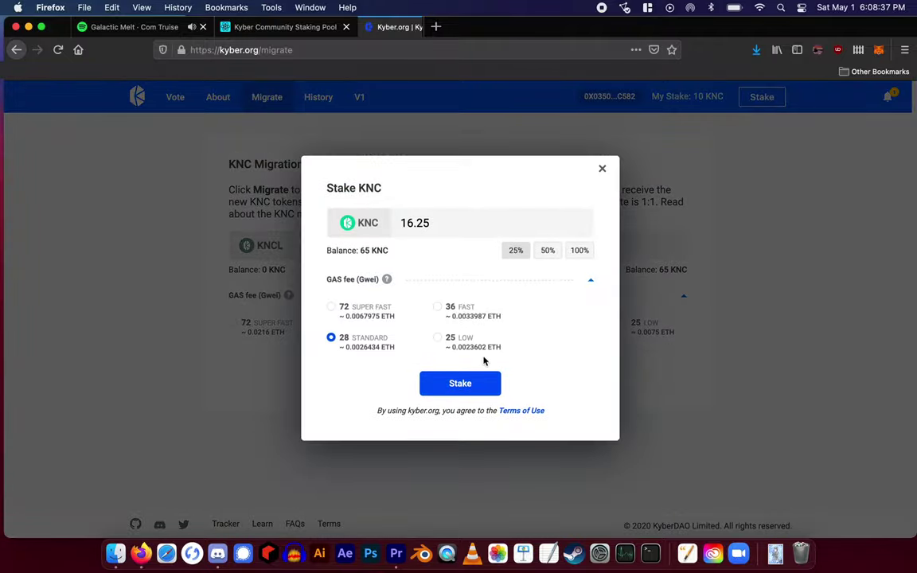
pyautogui.click(462, 383)
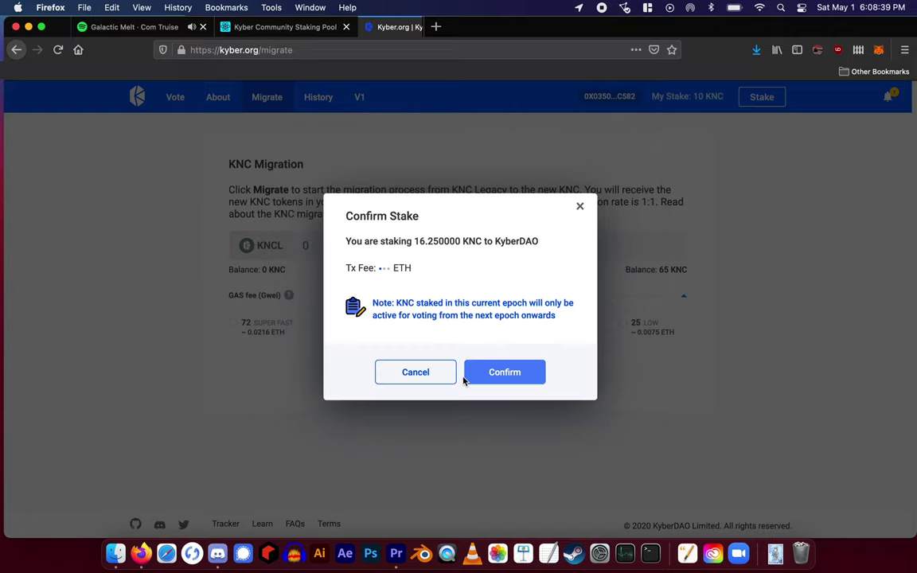
pyautogui.click(483, 376)
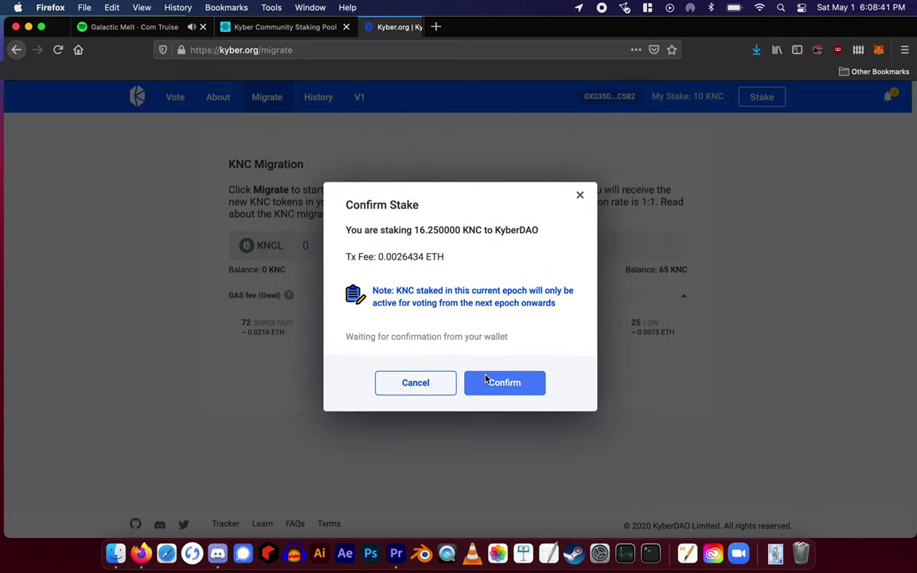
pyautogui.click(838, 382)
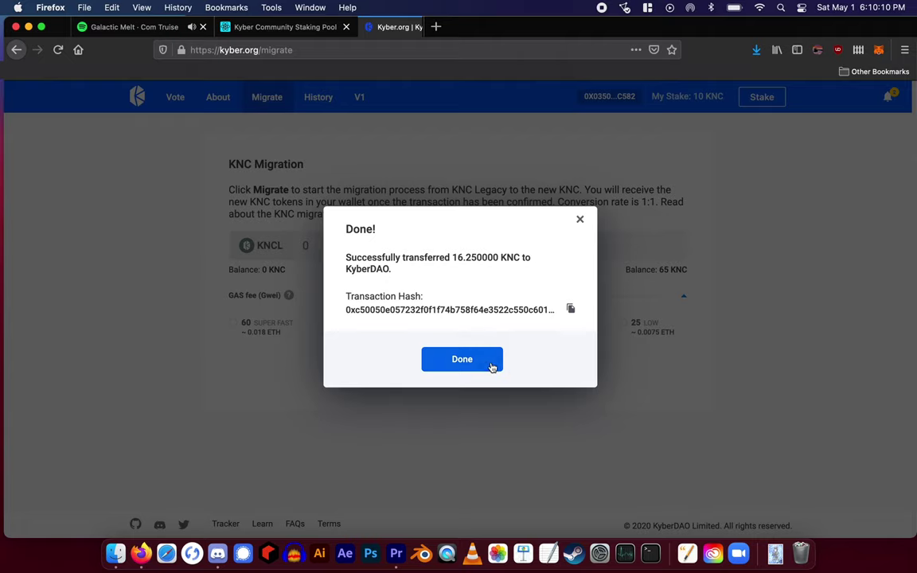
pyautogui.click(490, 363)
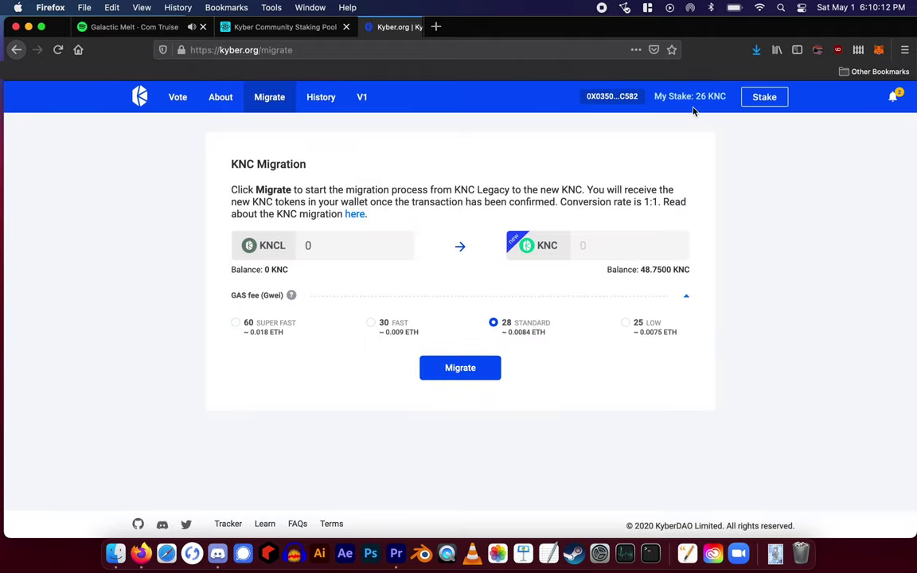